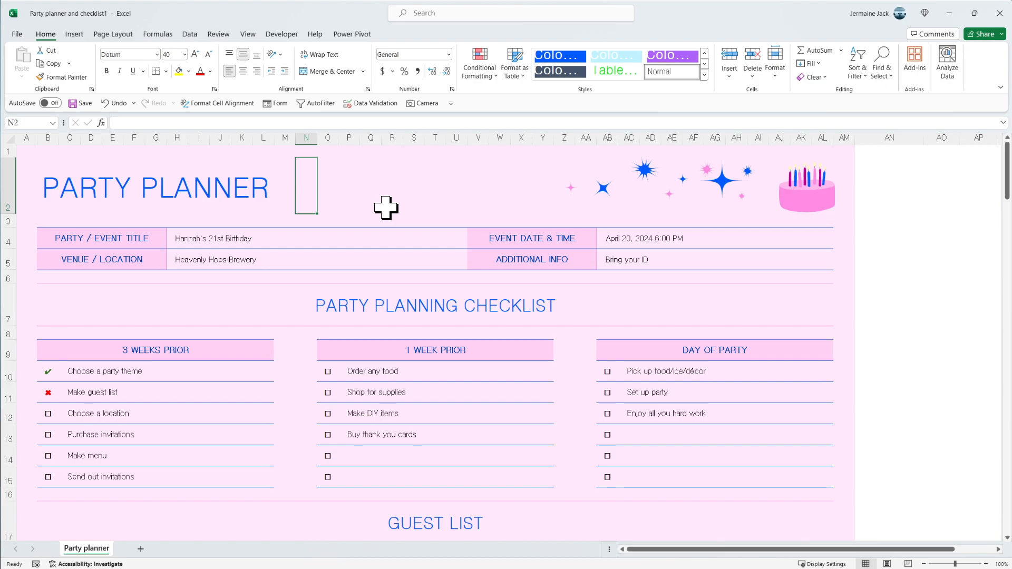
left_click(350, 199)
left_click(520, 178)
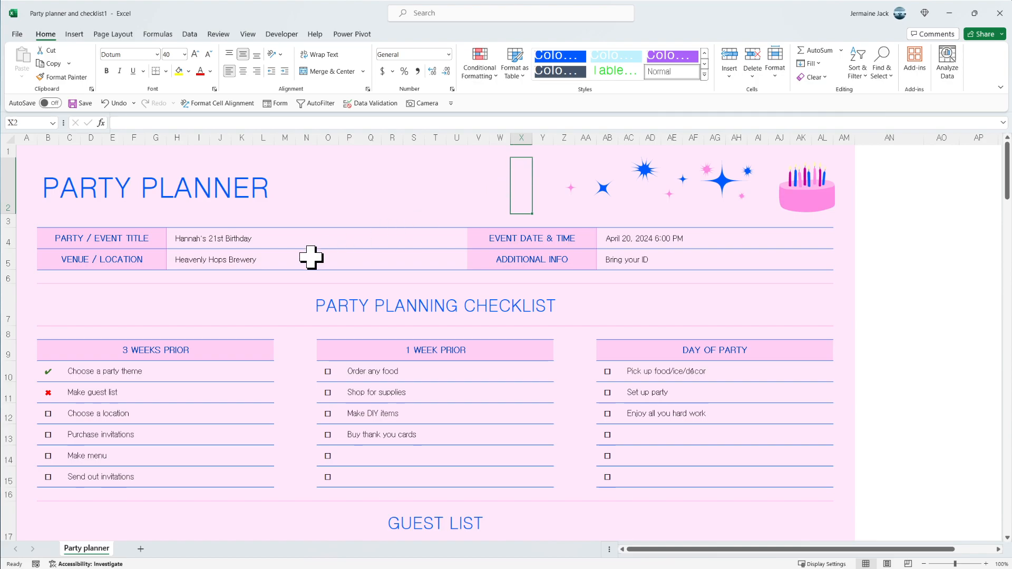
left_click(258, 314)
left_click(325, 196)
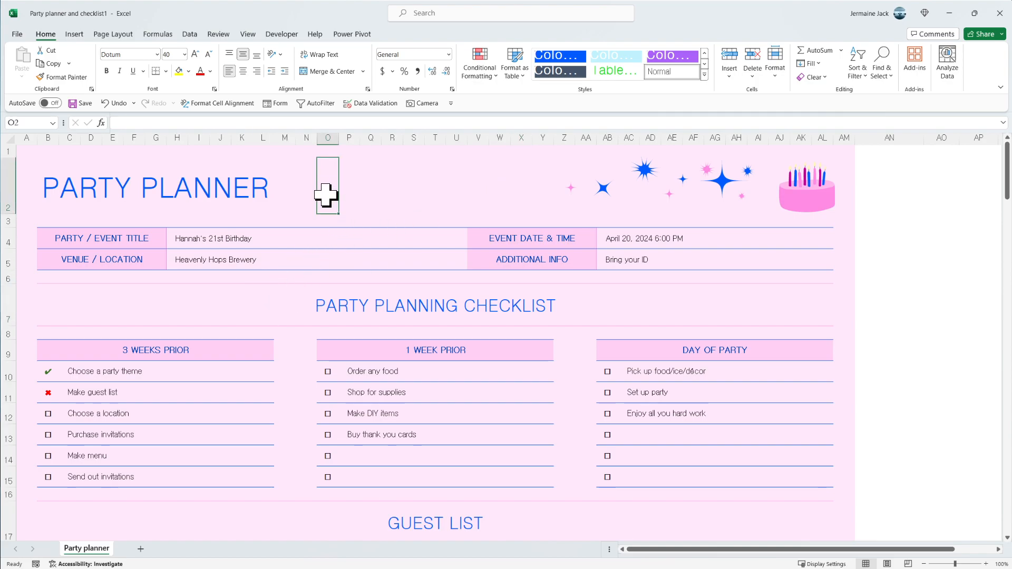
left_click_drag(327, 189, 460, 182)
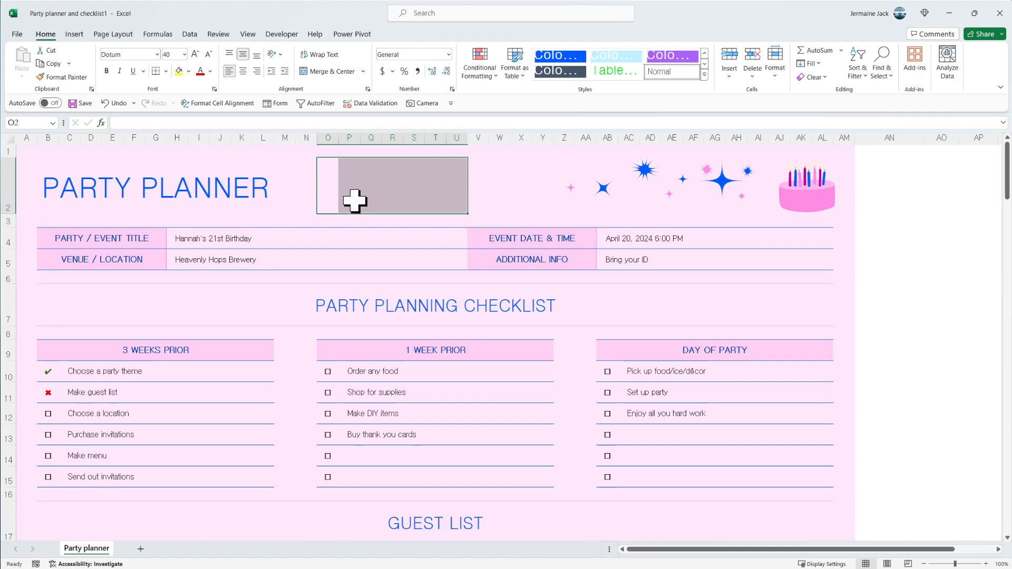
left_click(335, 191)
left_click(543, 189)
left_click(378, 200)
left_click(284, 289)
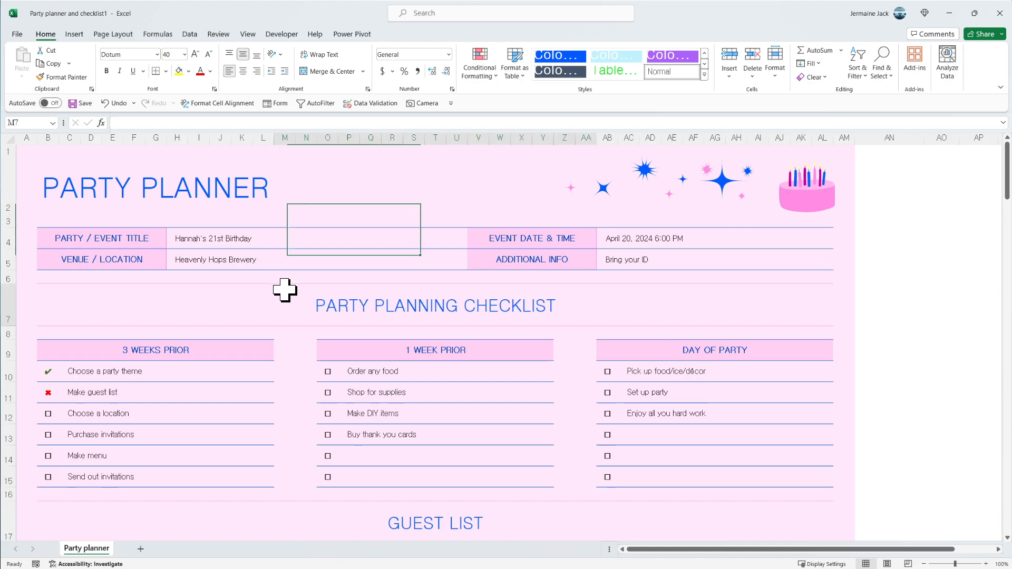
left_click(693, 305)
left_click(430, 198)
left_click(315, 192)
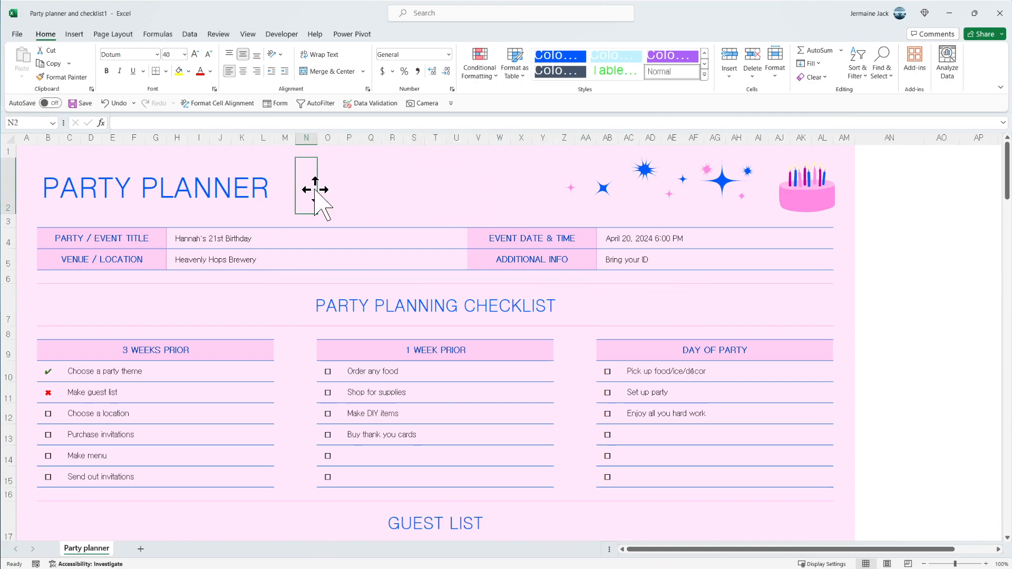
left_click(355, 189)
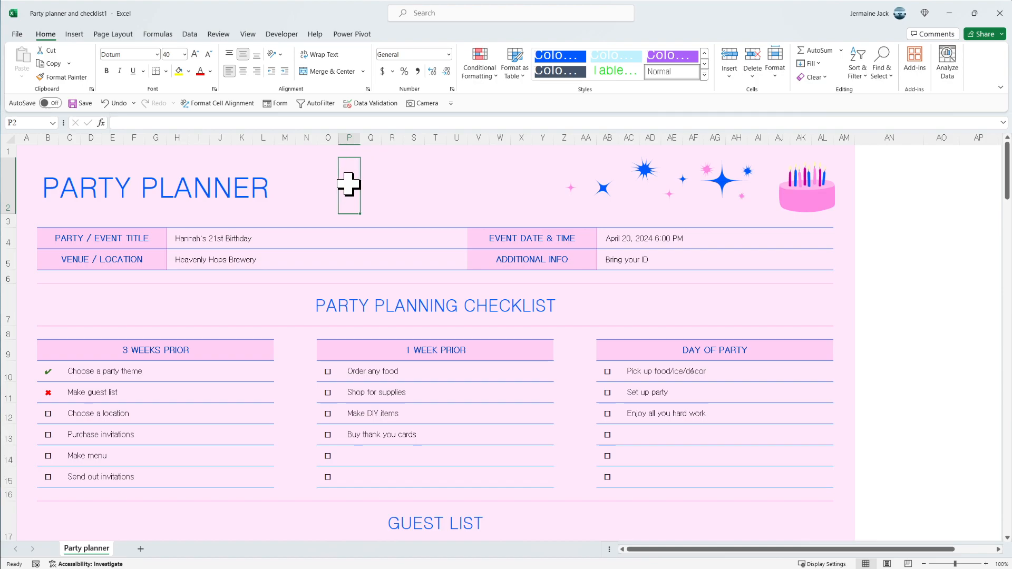
- Enter the text "Hi" in cell N2, beside the PARTY PLANNER title
left_click(309, 187)
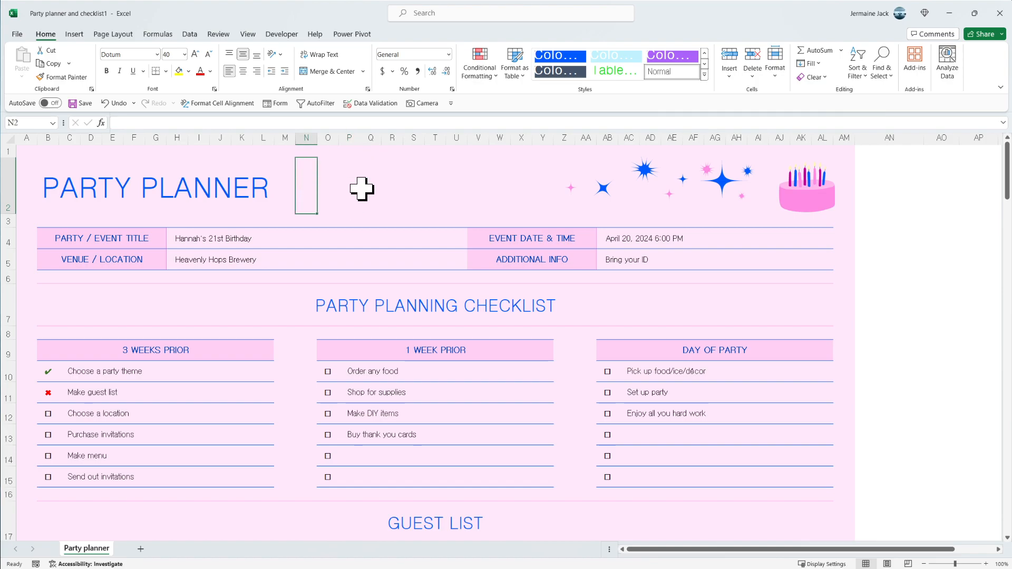
double_click(307, 182)
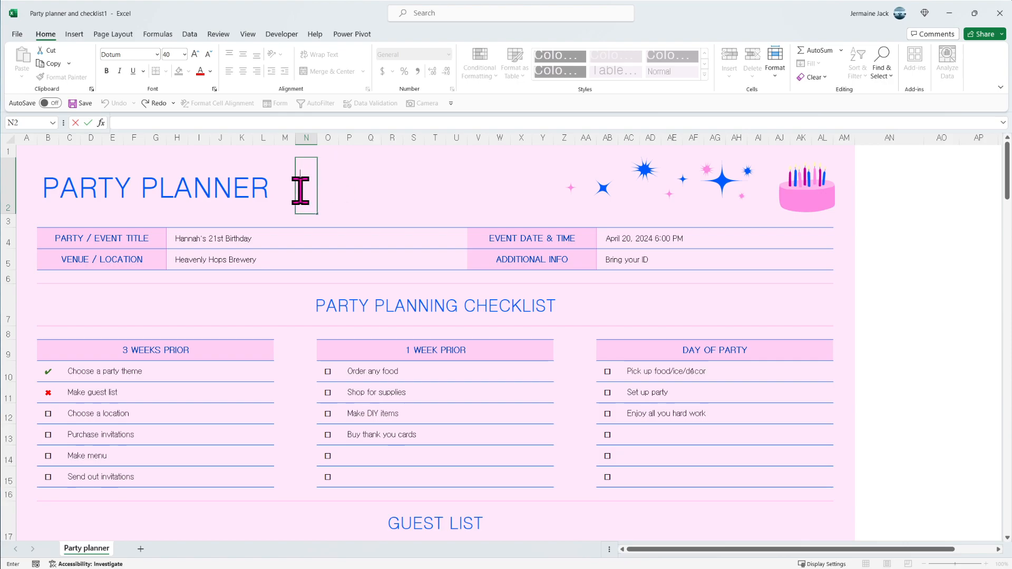
type("Hi")
left_click(359, 174)
left_click(318, 190)
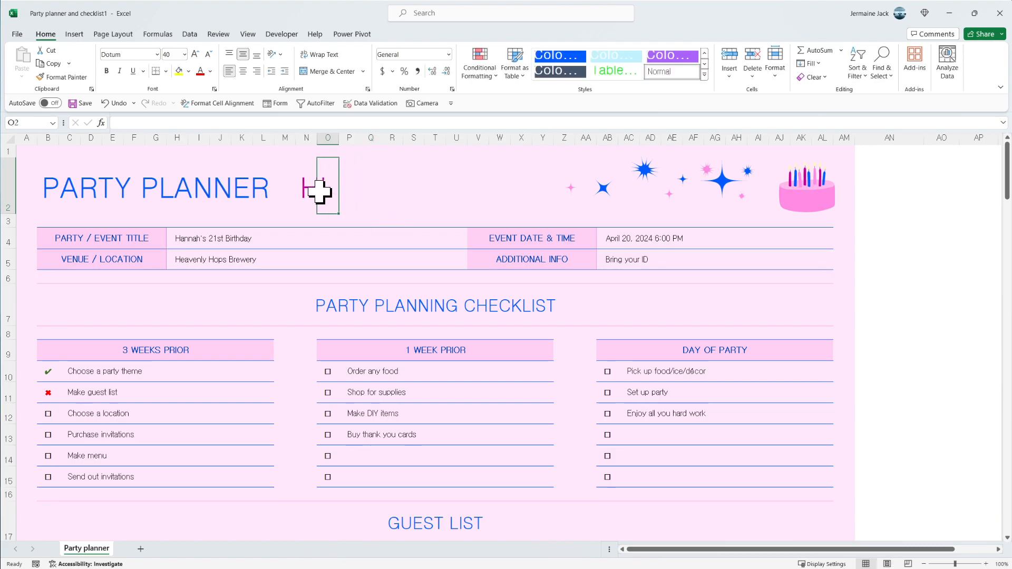
left_click(315, 190)
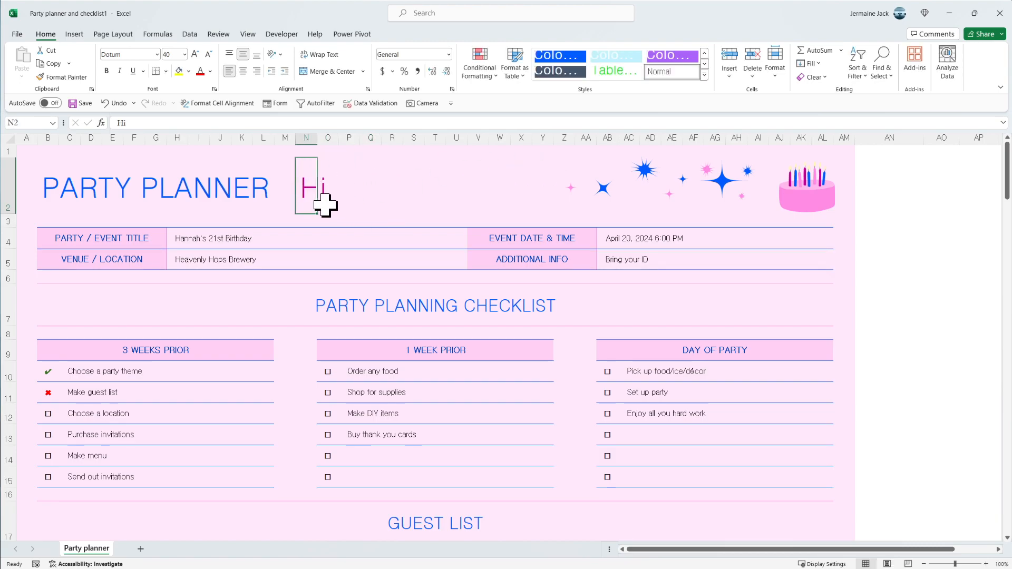
left_click(422, 190)
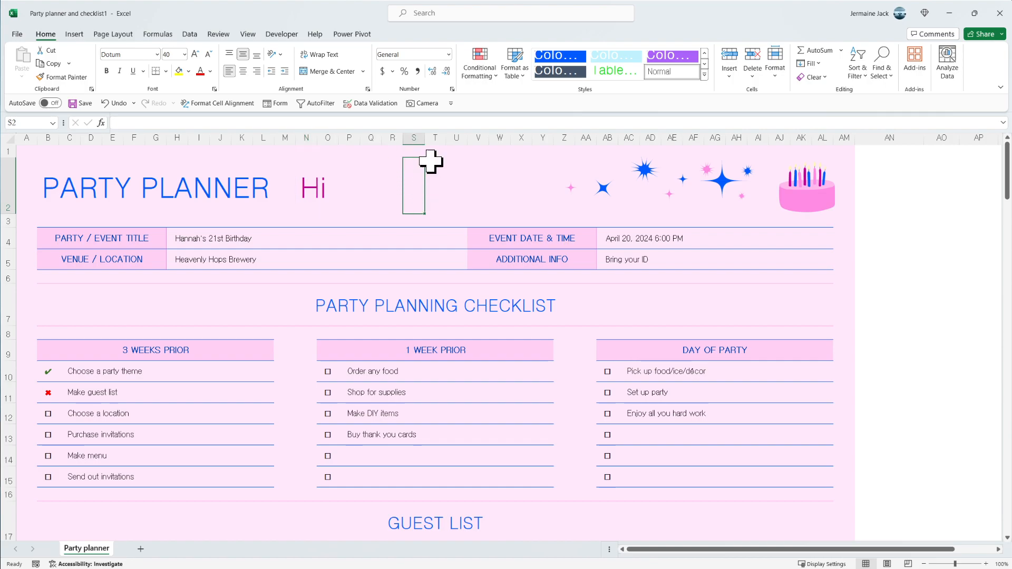
left_click(476, 173)
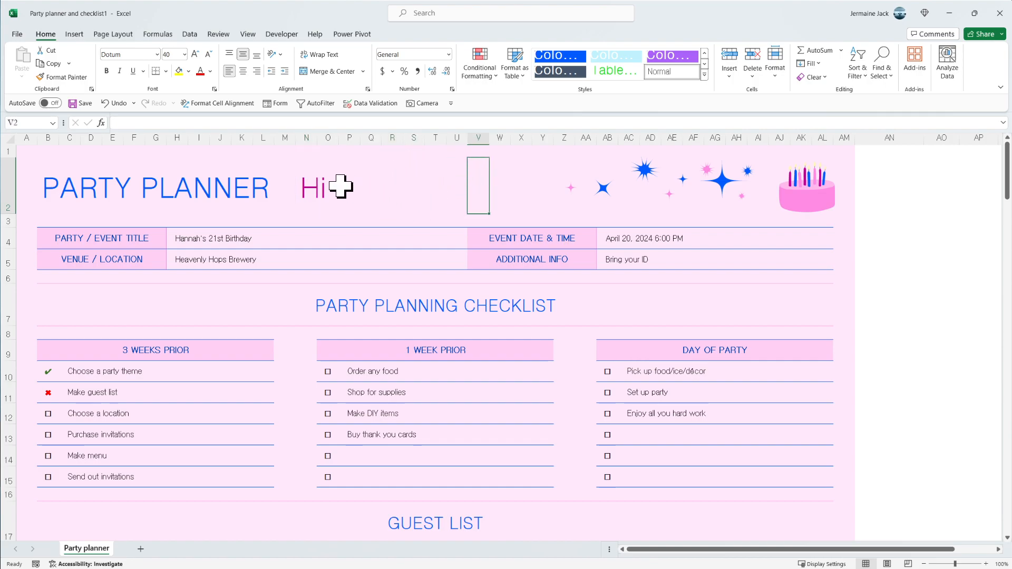
- Replace the text in cell N2 with "Hey"
double_click(311, 185)
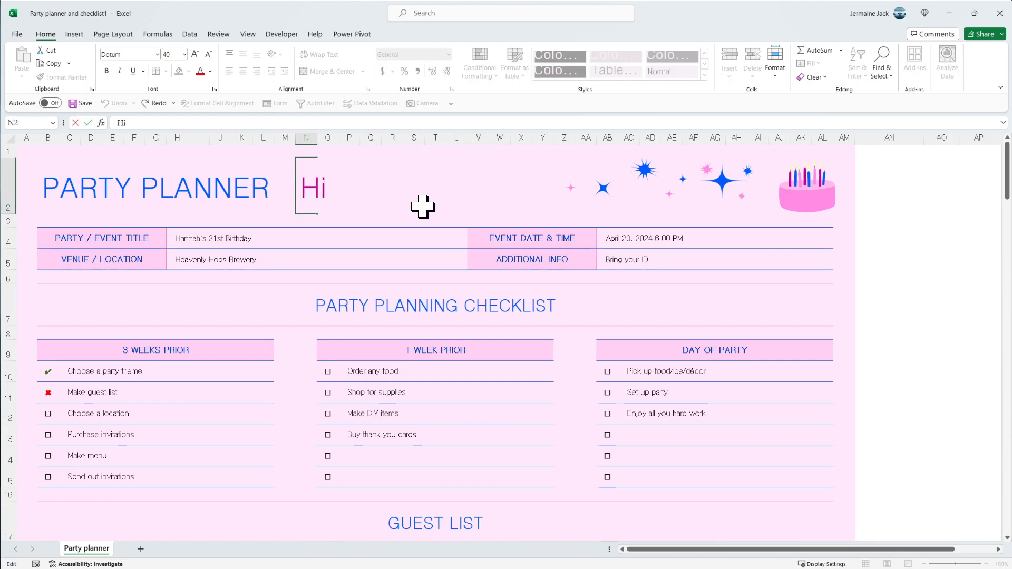
key("Delete")
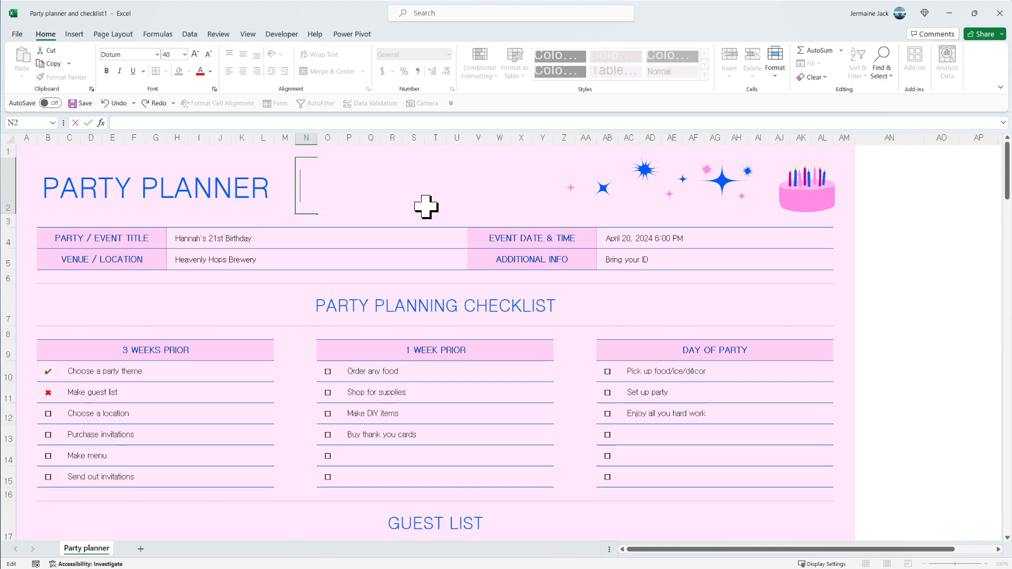
type("Hey")
key("Return")
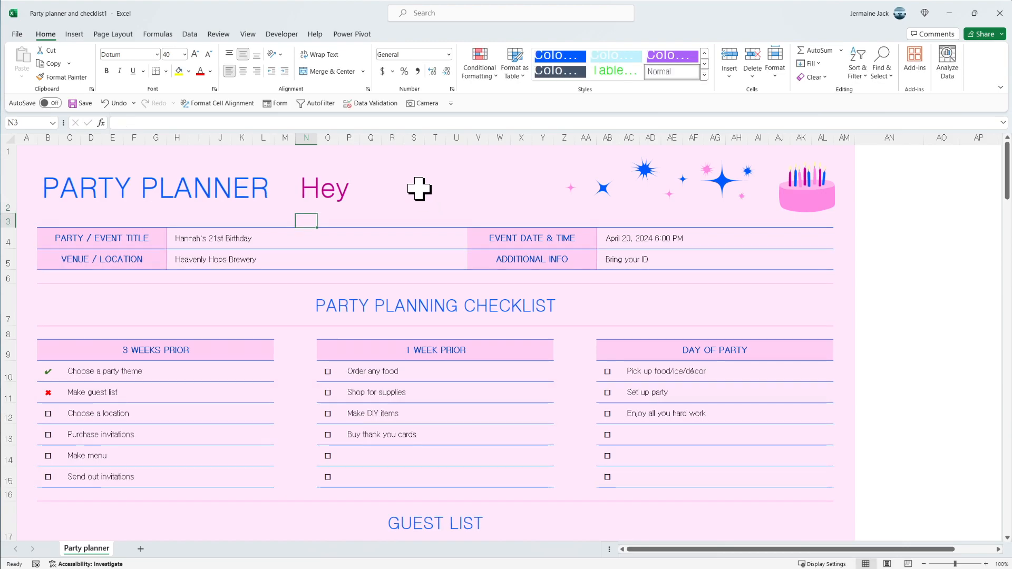
left_click(419, 189)
- Try moving the "Hey" cell from N2 to T2, and undo the move
left_click(308, 189)
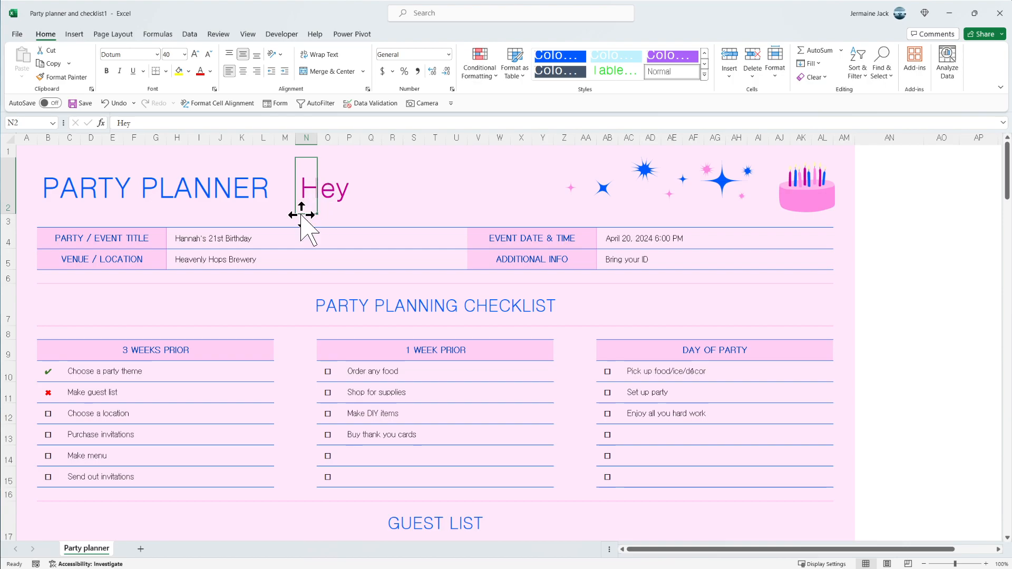
left_click_drag(316, 187, 437, 189)
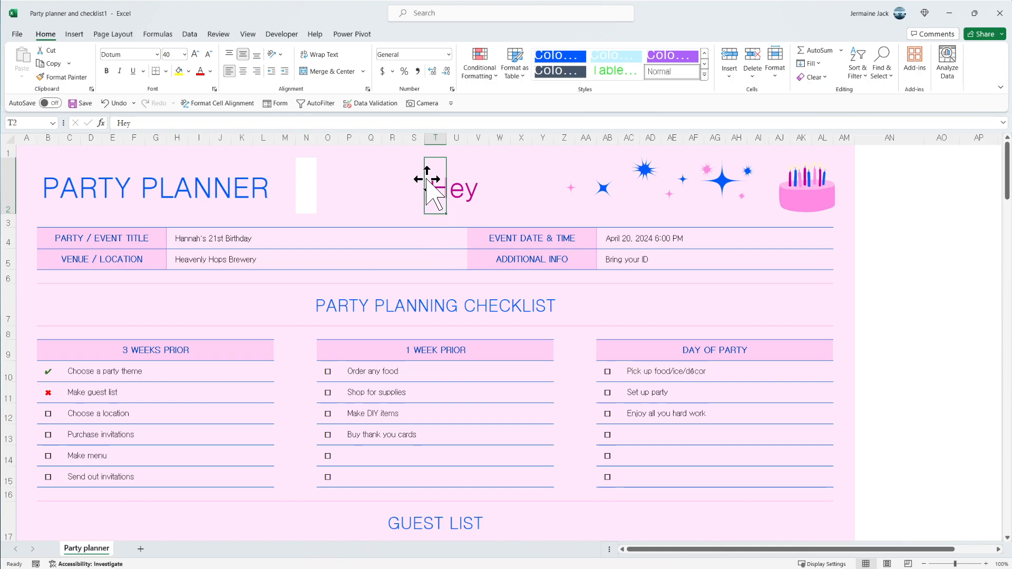
mouse_move(427, 184)
left_mouse_down()
mouse_move(303, 187)
mouse_move(427, 192)
mouse_move(445, 181)
left_mouse_up()
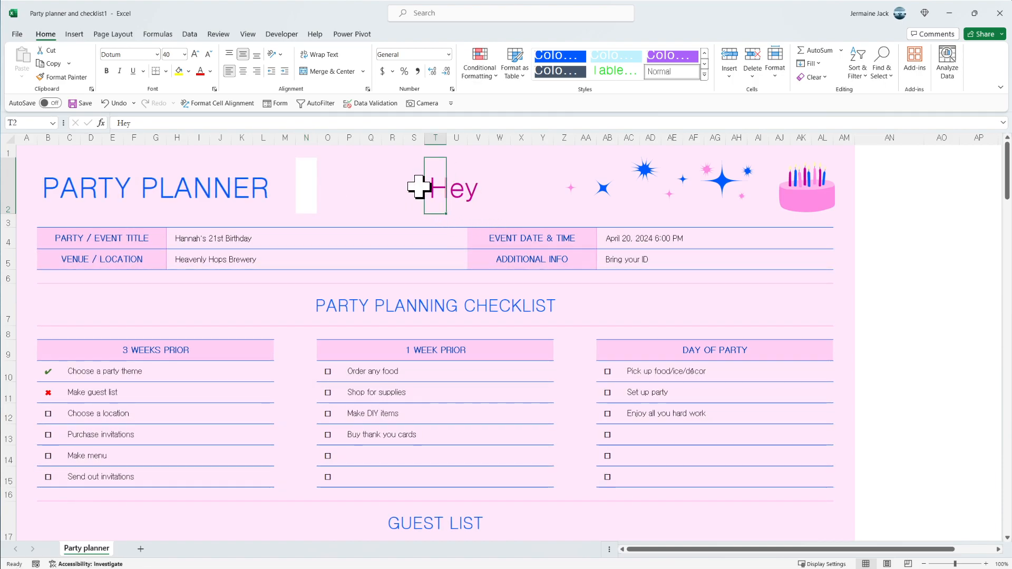
key("ctrl+z")
key("ctrl+y")
key("ctrl+z")
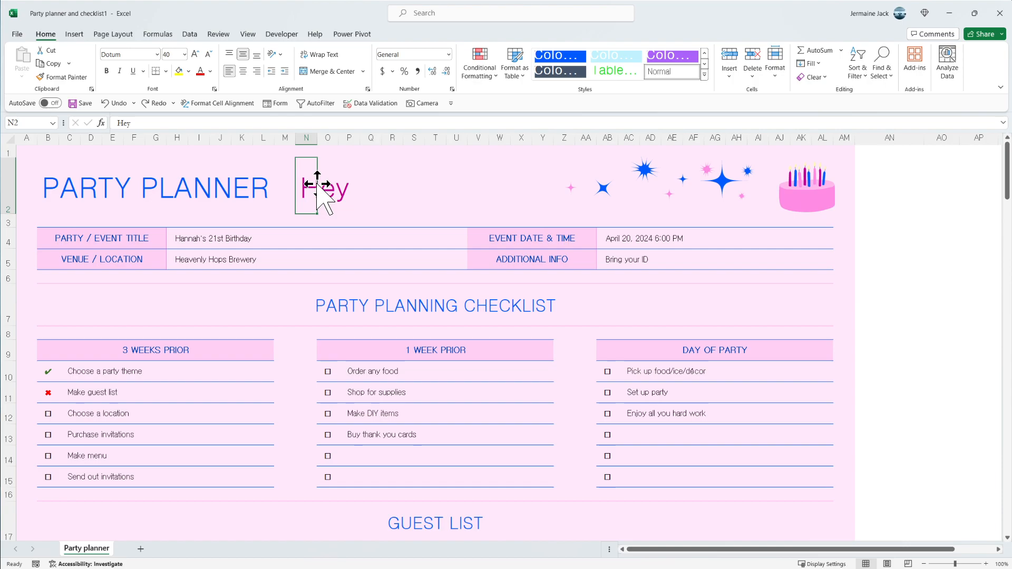
left_click_drag(316, 184, 317, 185)
key("ctrl")
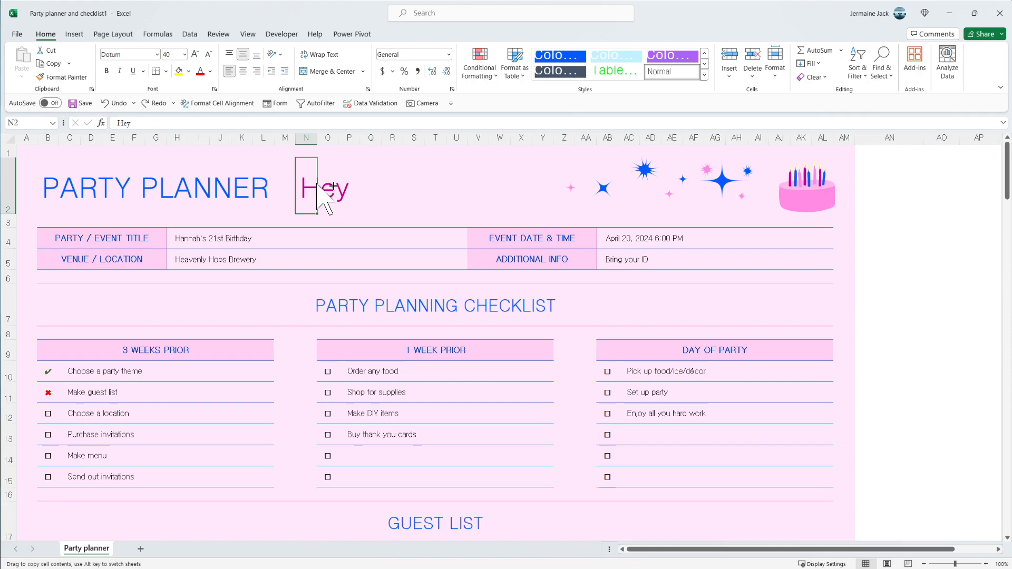
left_click_drag(316, 185, 317, 186)
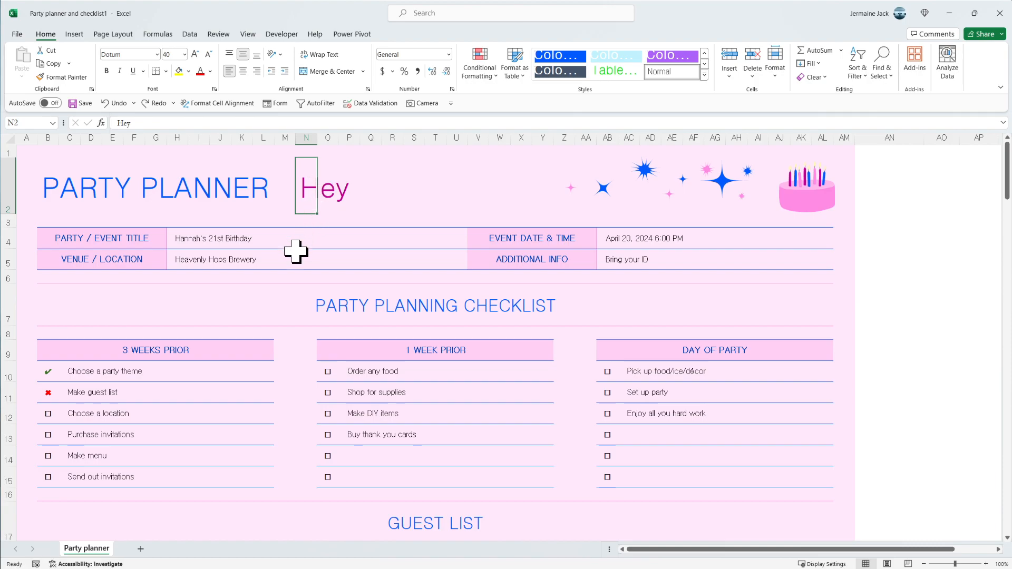
- Duplicate the Party planner worksheet directly after the original, and switch between the two sheets to compare them
mouse_move(104, 548)
left_mouse_down()
mouse_move(86, 545)
mouse_move(128, 522)
left_mouse_up()
key("ctrl")
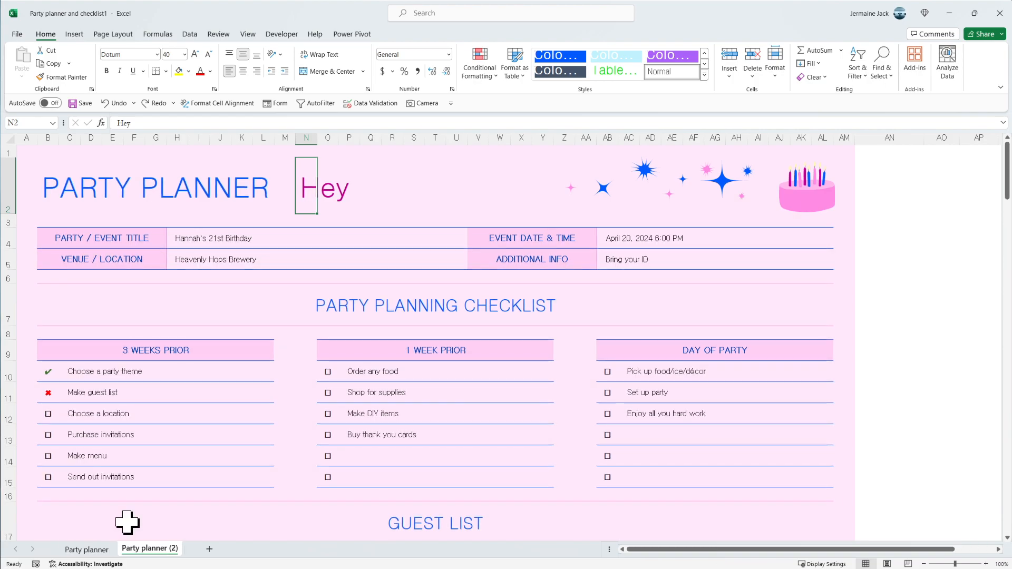
left_click(87, 549)
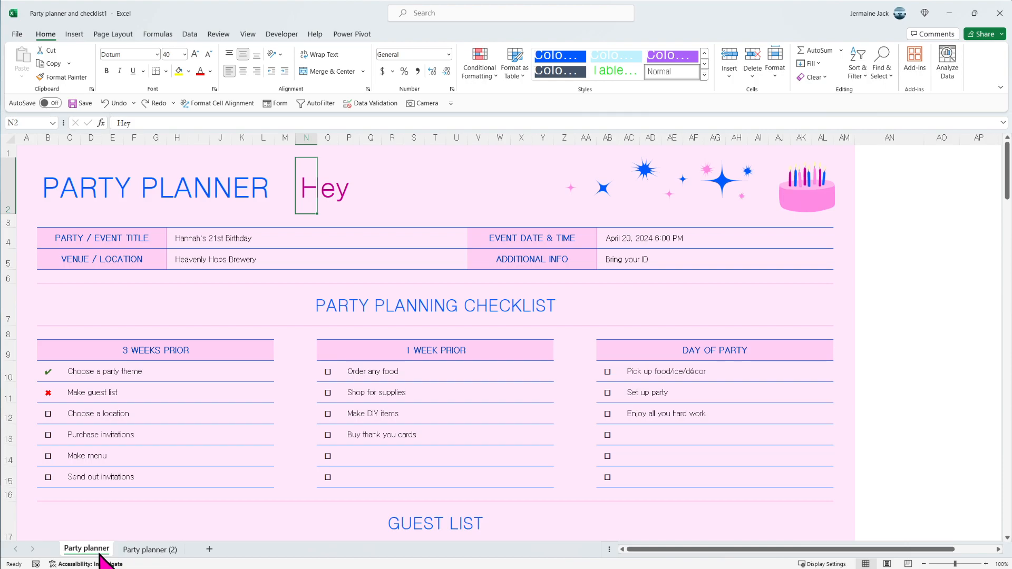
left_click(153, 550)
left_click(98, 551)
left_click(159, 550)
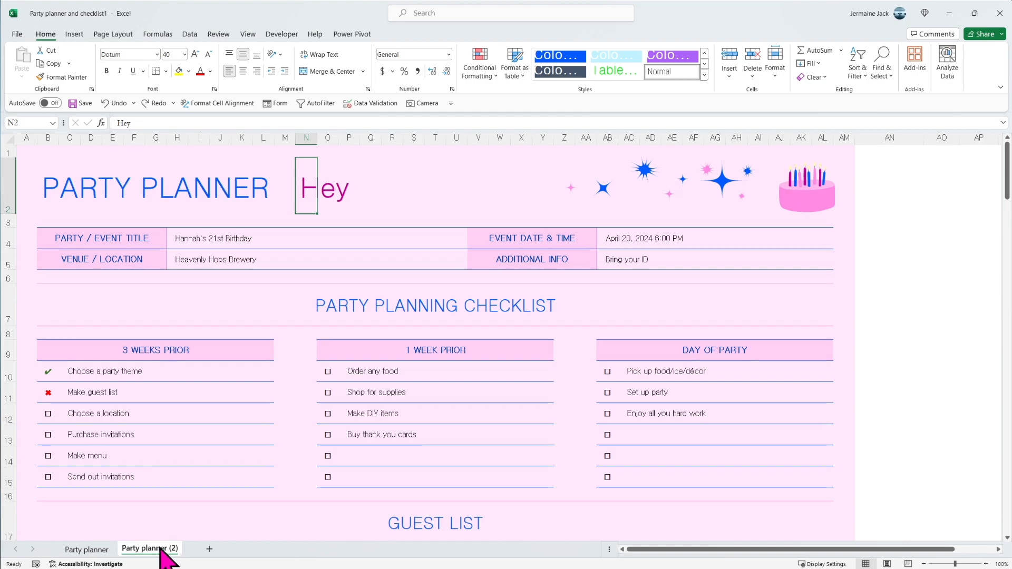
- Duplicate the Party planner (2) worksheet after itself, and return to the original Party planner sheet
left_click_drag(159, 552, 208, 511)
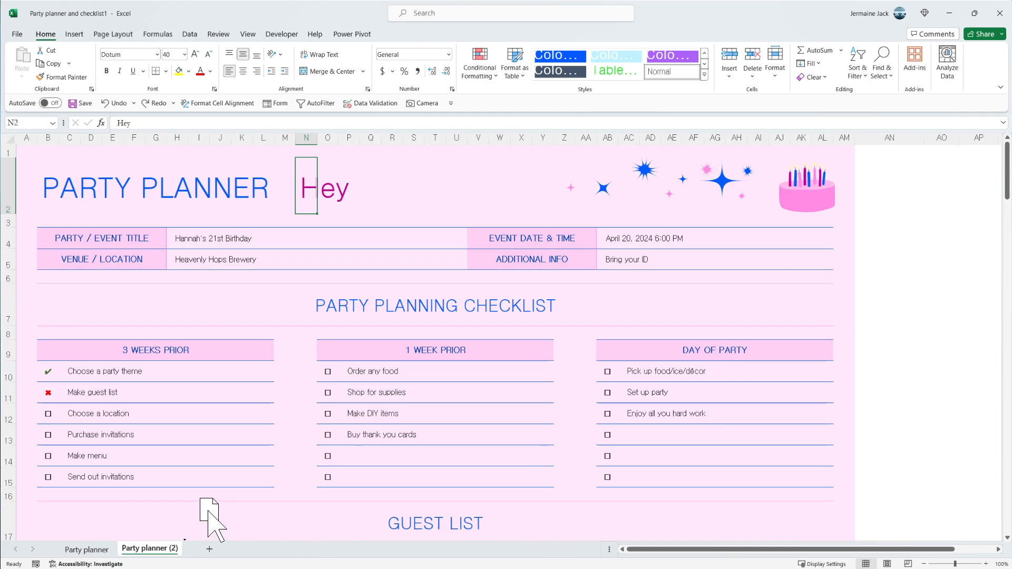
left_click_drag(207, 510, 174, 545)
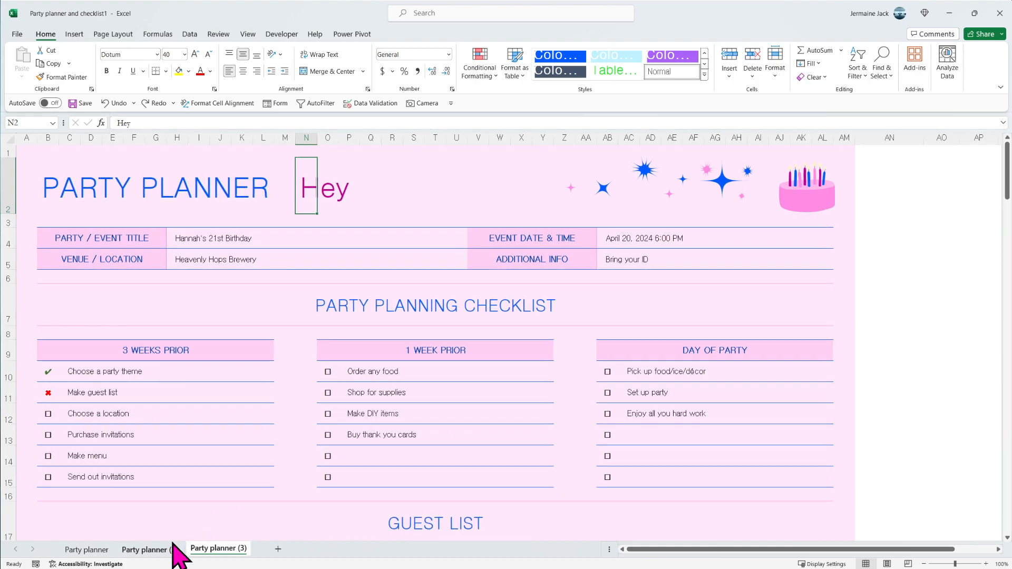
left_click(233, 550)
left_click(150, 550)
left_click(86, 549)
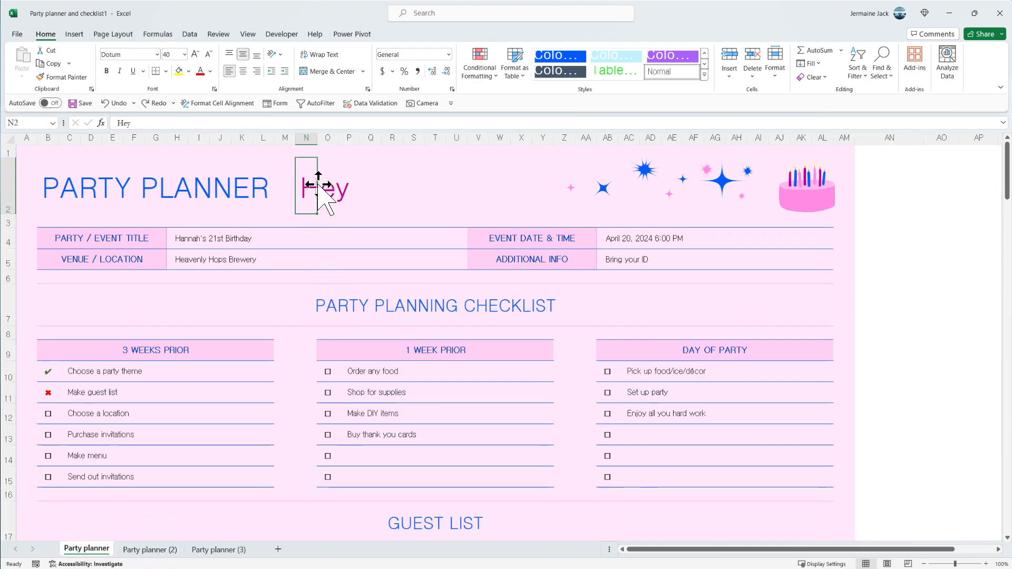
- Copy the "Hey" cell from N2 to T2, keeping the original in place
left_click_drag(318, 184, 318, 185)
key("ctrl")
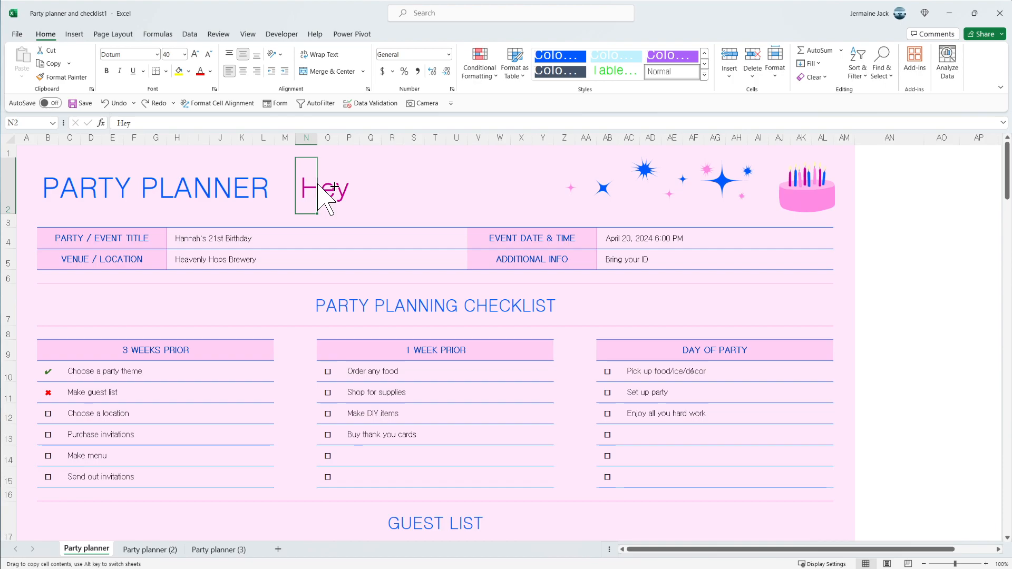
left_click_drag(318, 185, 434, 182)
left_click(396, 204)
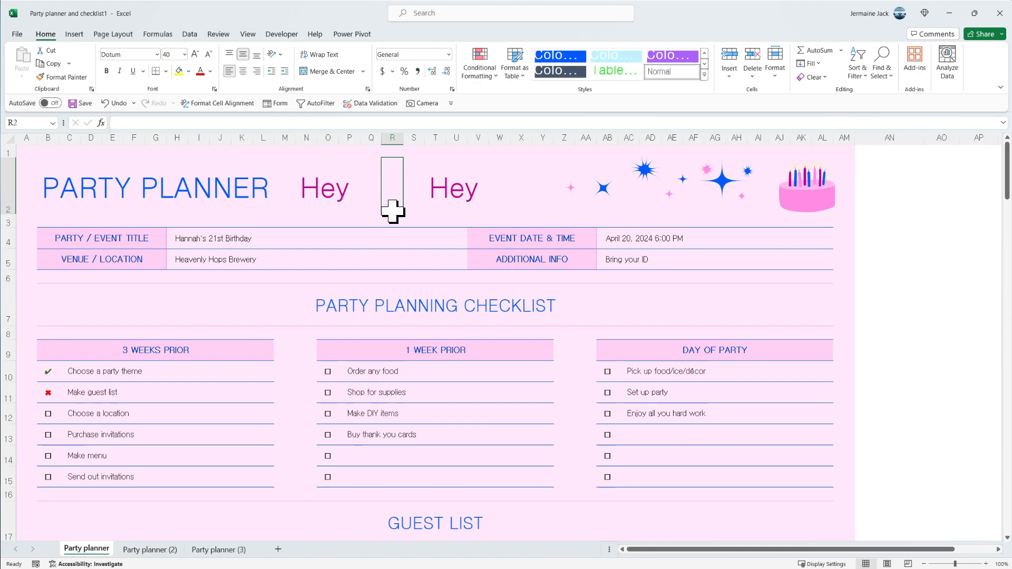
left_click(432, 182)
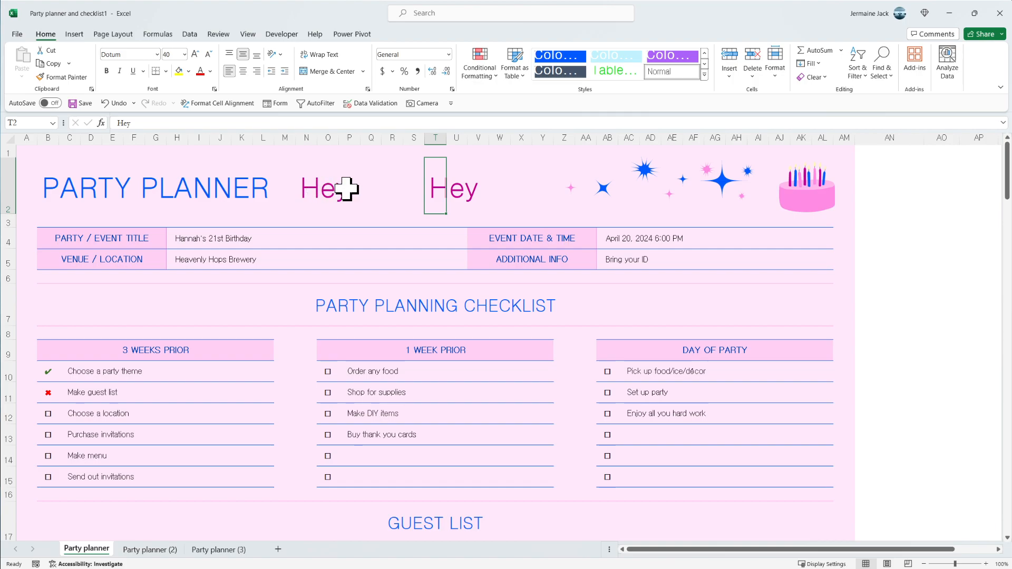
left_click(375, 190)
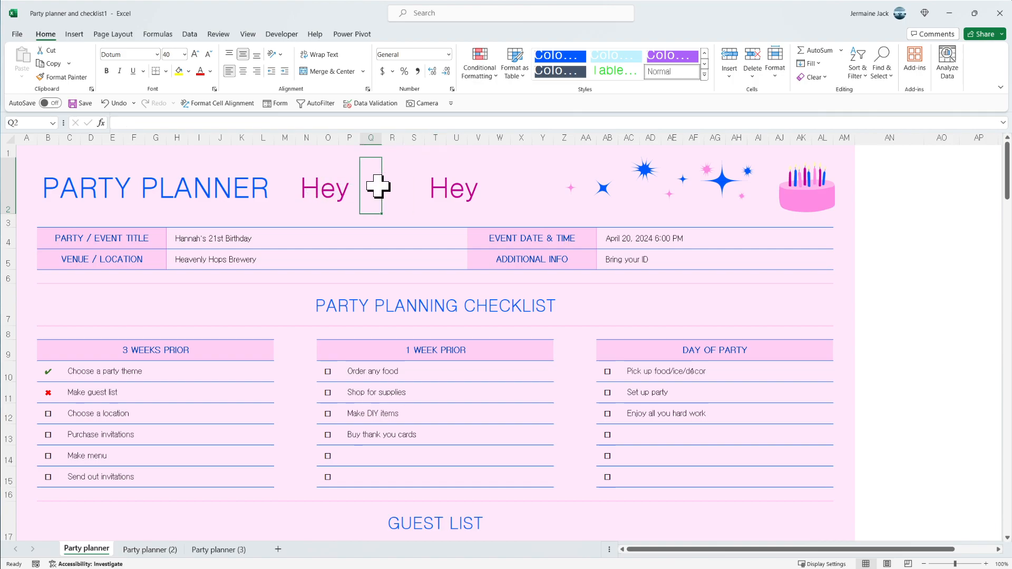
double_click(312, 188)
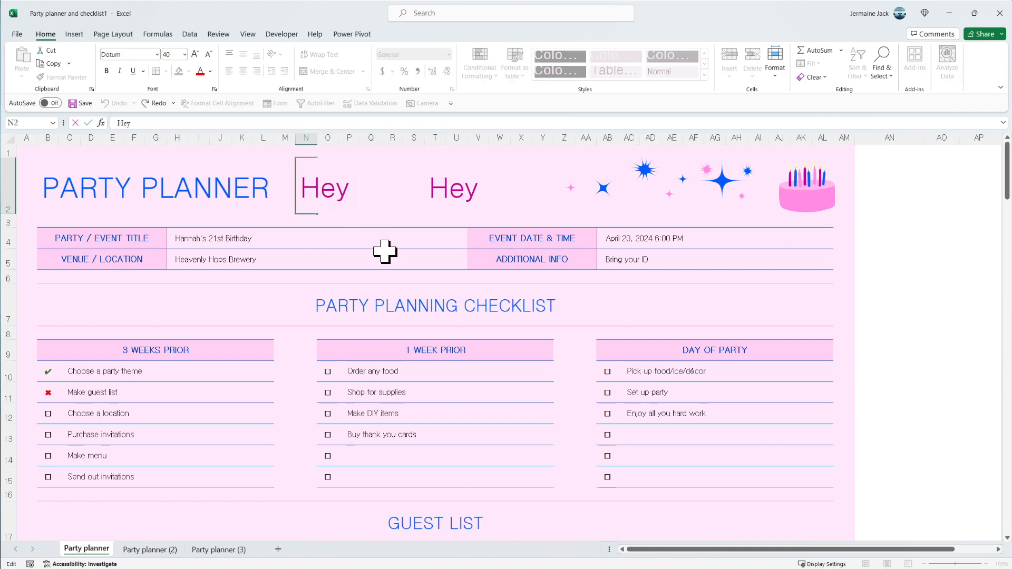
key("Escape")
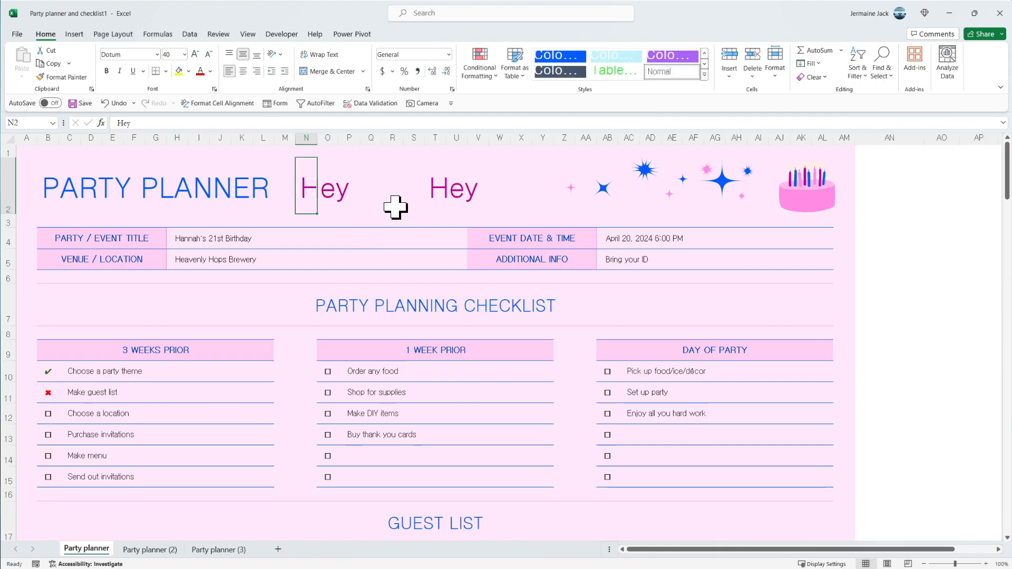
left_click(442, 182)
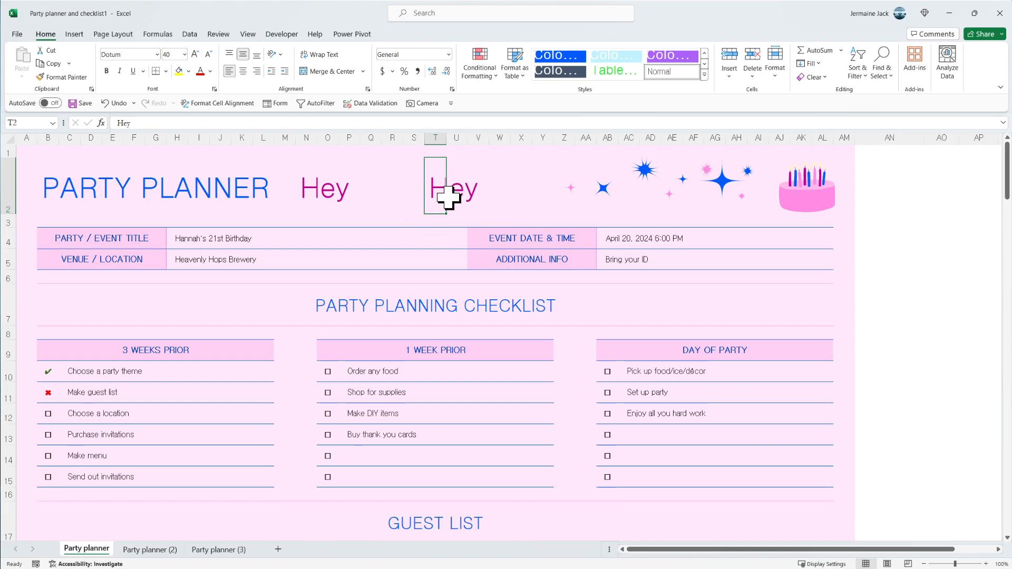
left_click(308, 178)
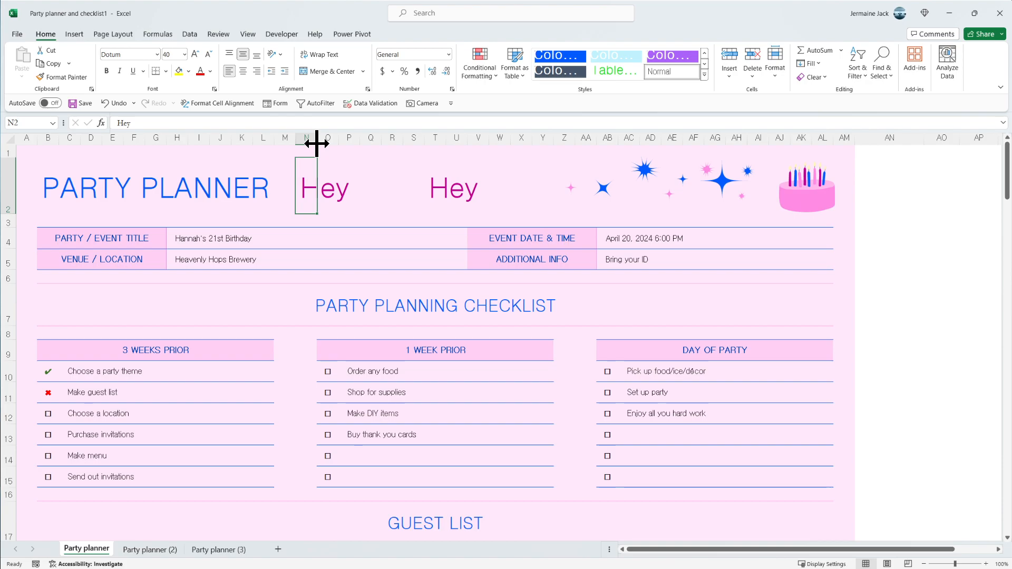
- Widen column N to fit its "Hey" text, and autofit column T to its contents
left_click_drag(317, 143, 349, 144)
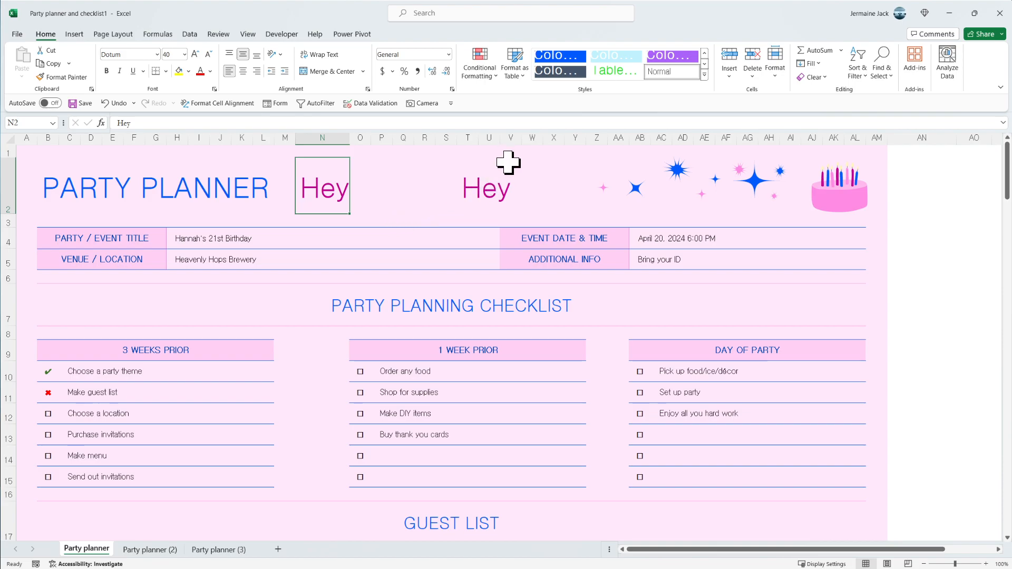
left_click(467, 186)
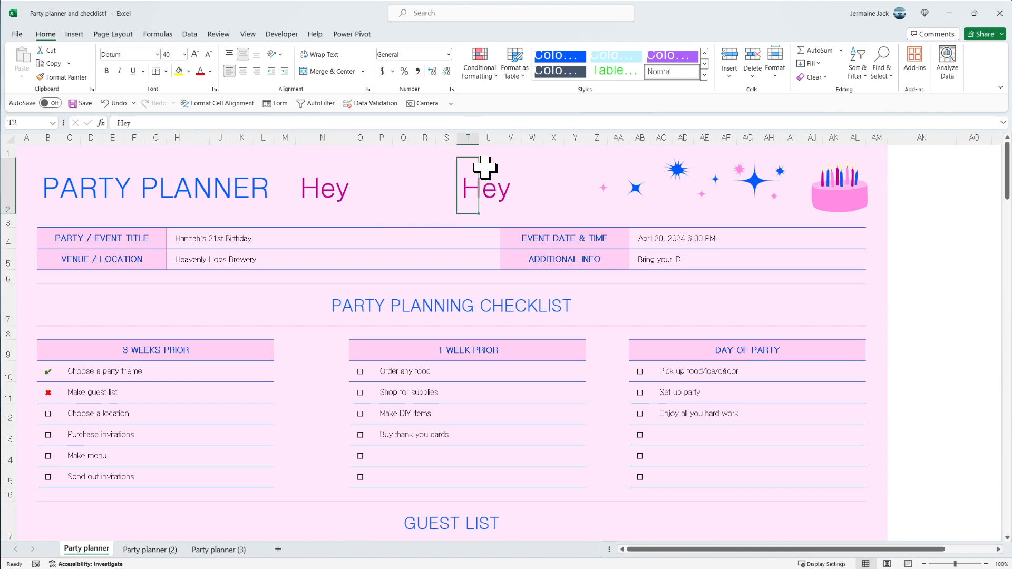
double_click(479, 139)
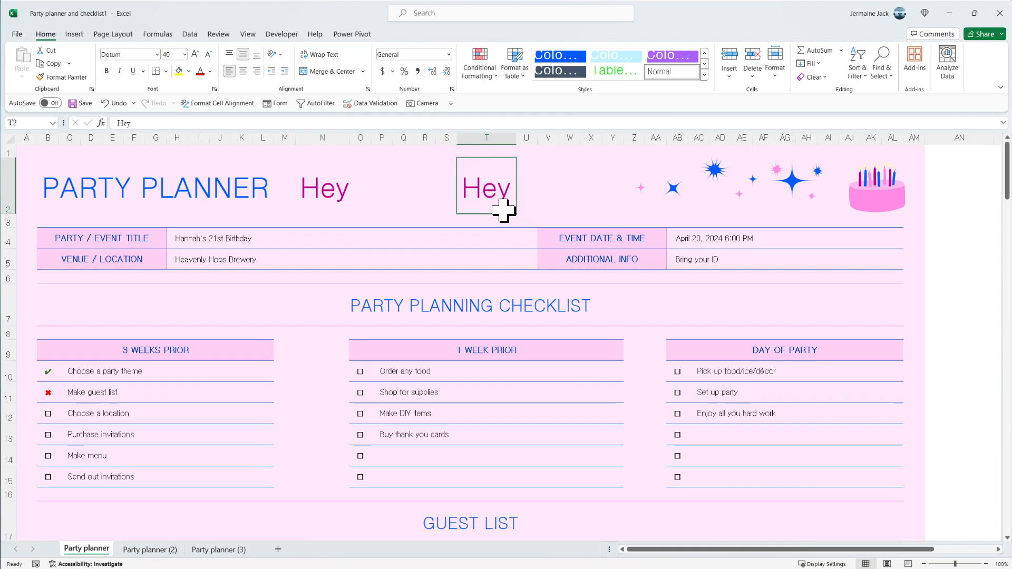
left_click(321, 189)
left_click(383, 189)
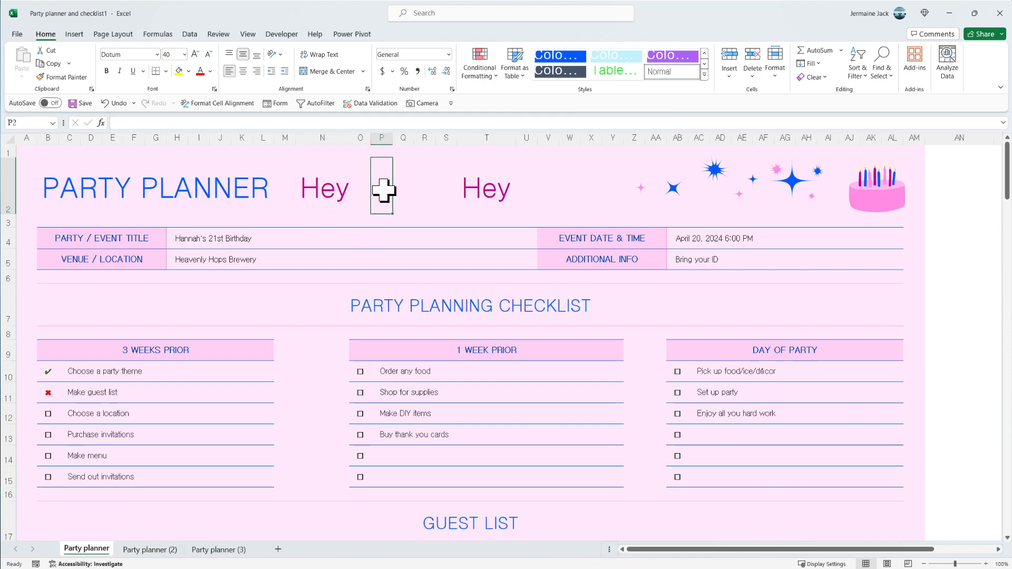
double_click(336, 190)
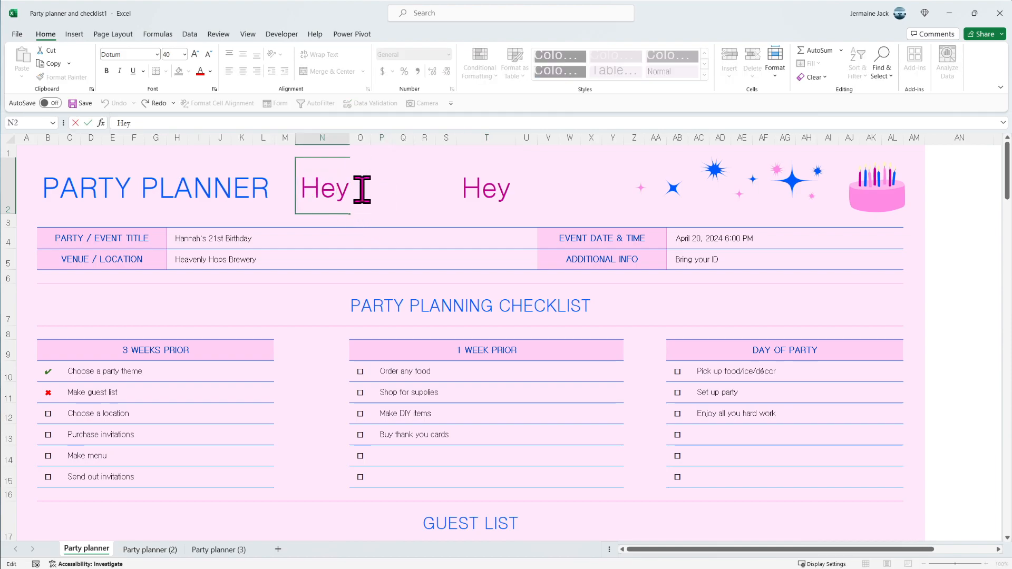
key("Escape")
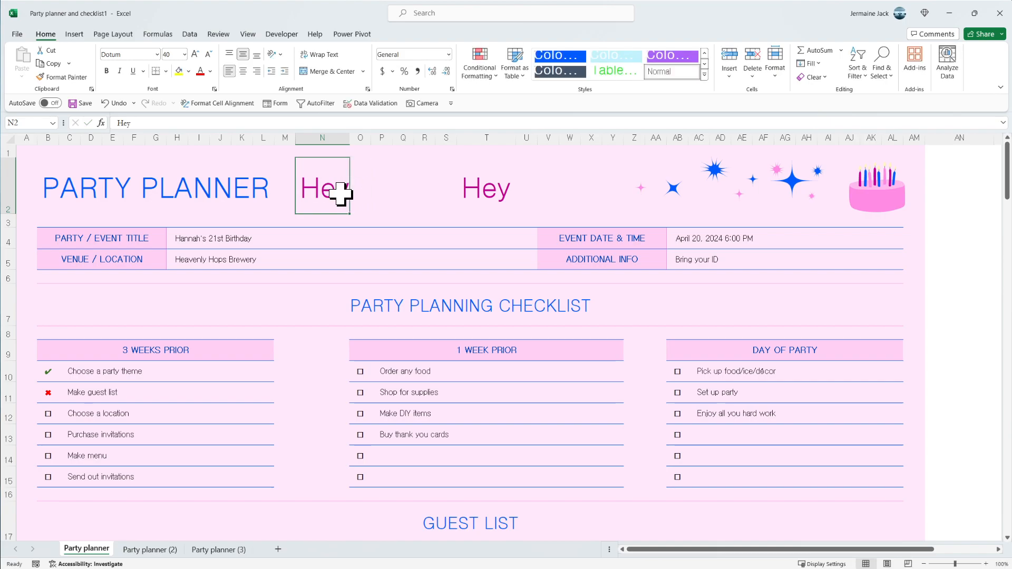
- Copy the "Hey" cell from N2 into Q2 with column Q widened to fit, and fill it across through W2
left_click_drag(344, 194, 403, 195)
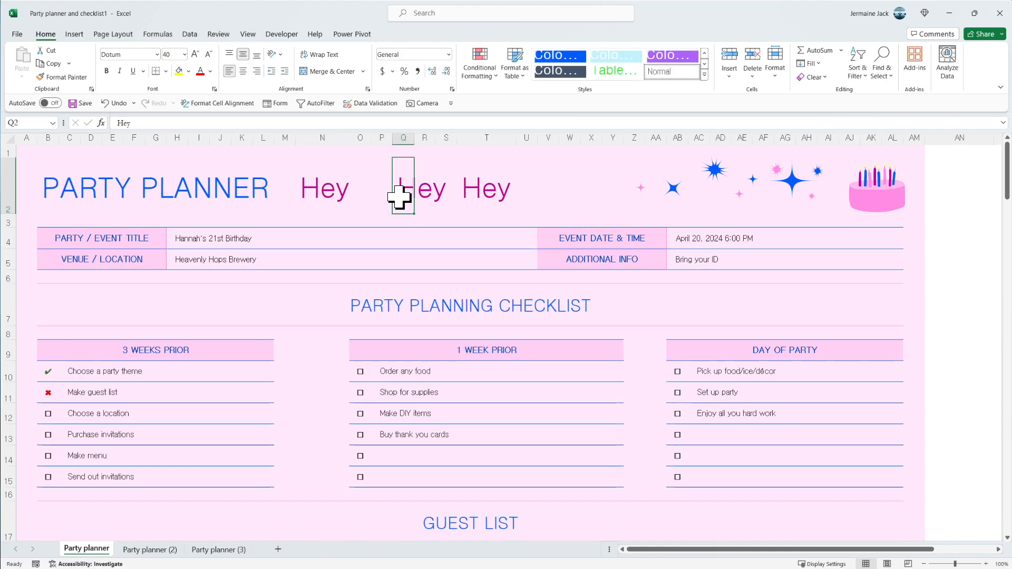
left_click_drag(414, 138, 452, 138)
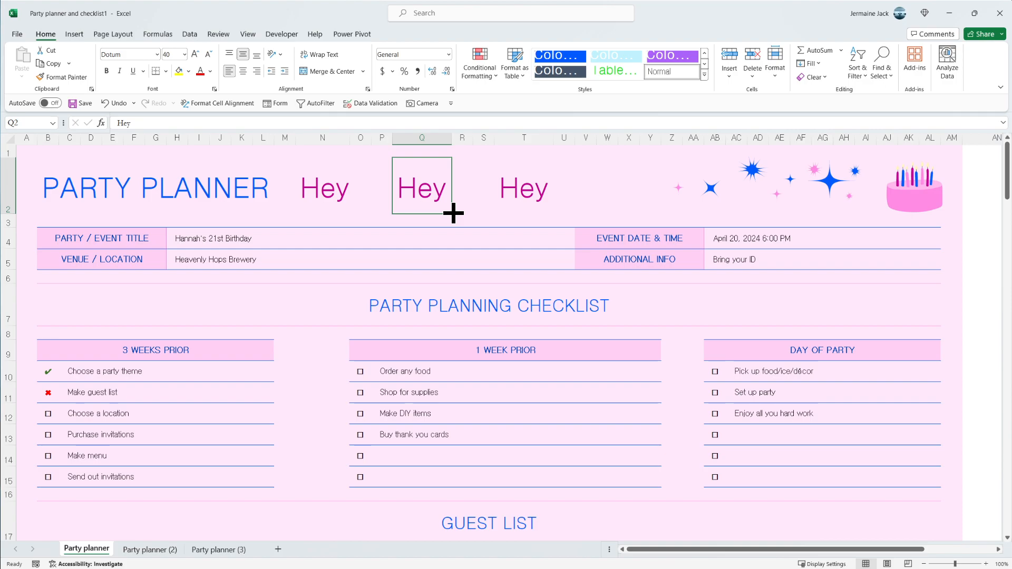
left_click_drag(453, 213, 614, 207)
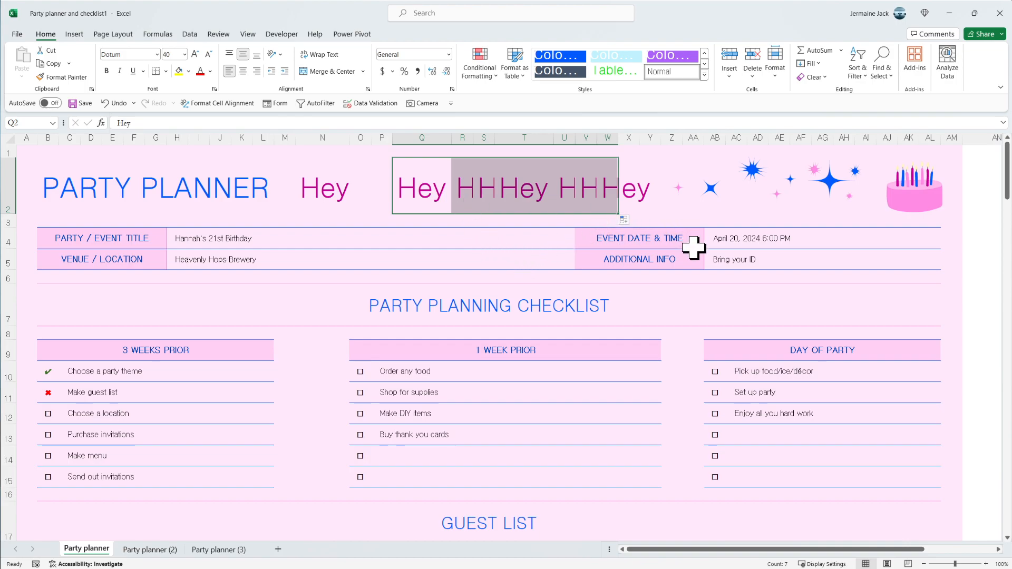
- Enter 1 in cell AO2 and fill it down to AO8 as a series
left_click_drag(756, 550, 854, 549)
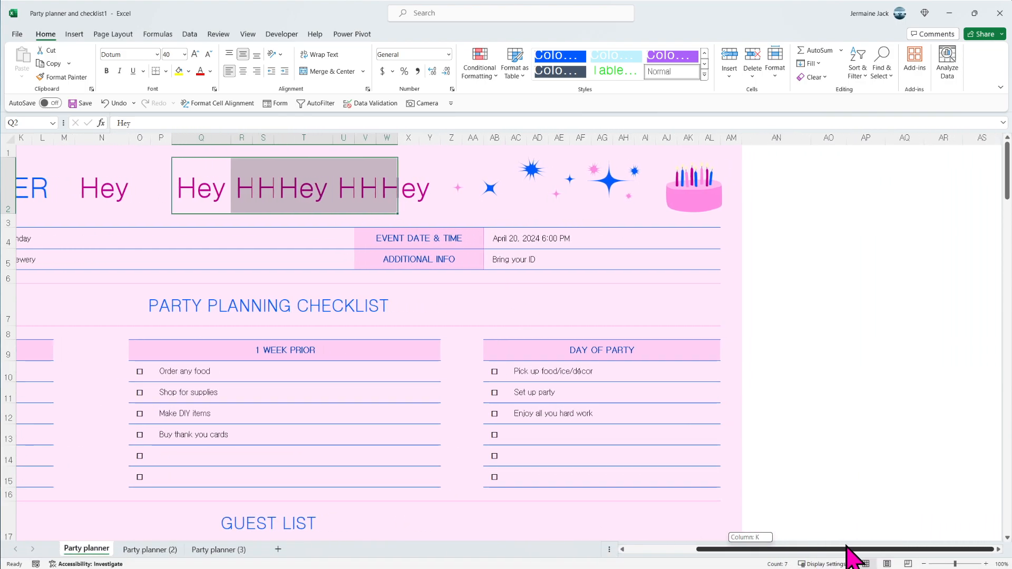
left_click(804, 204)
left_click(838, 206)
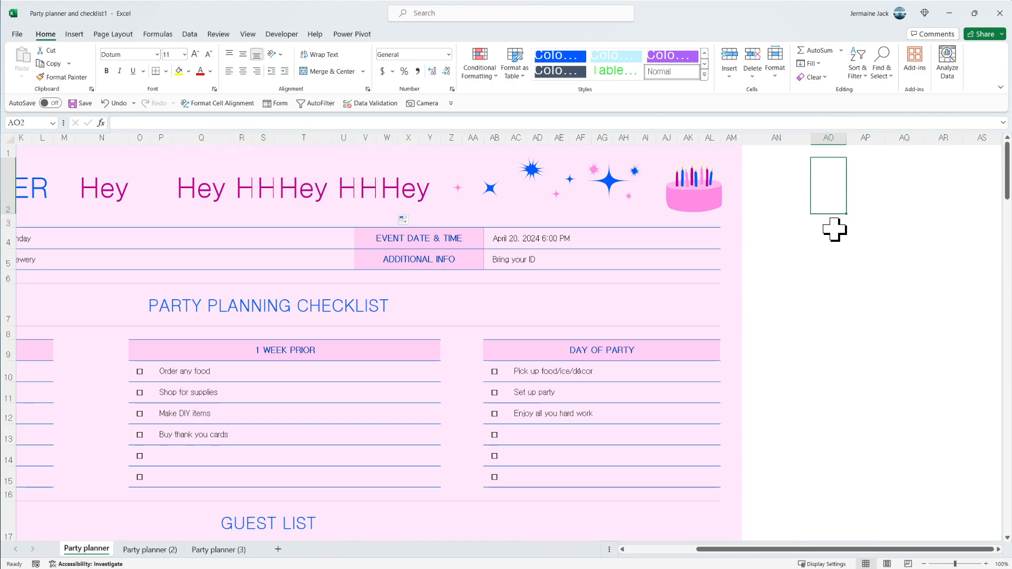
type("1")
key("Return")
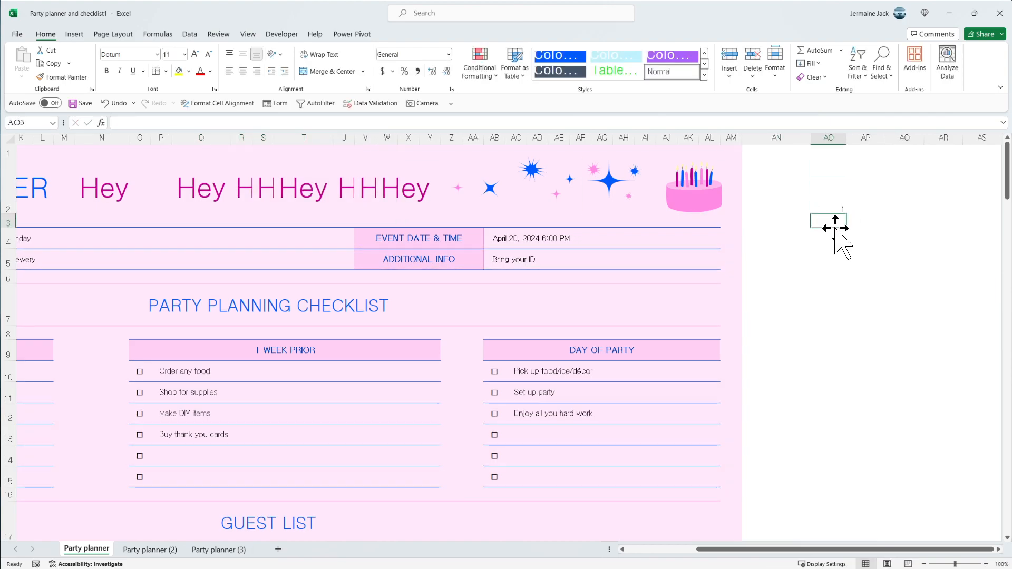
left_click(838, 210)
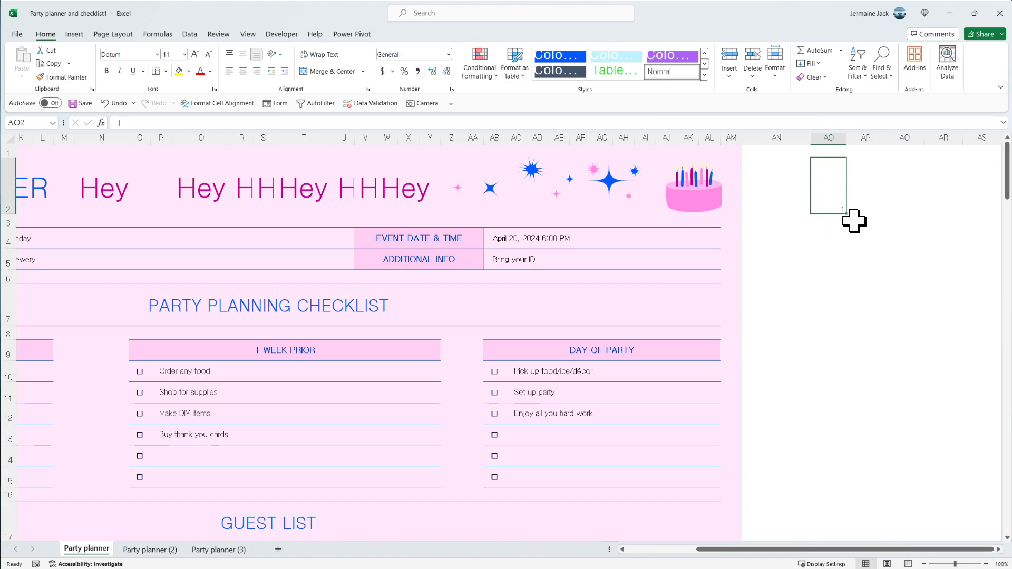
left_click_drag(847, 214, 851, 342)
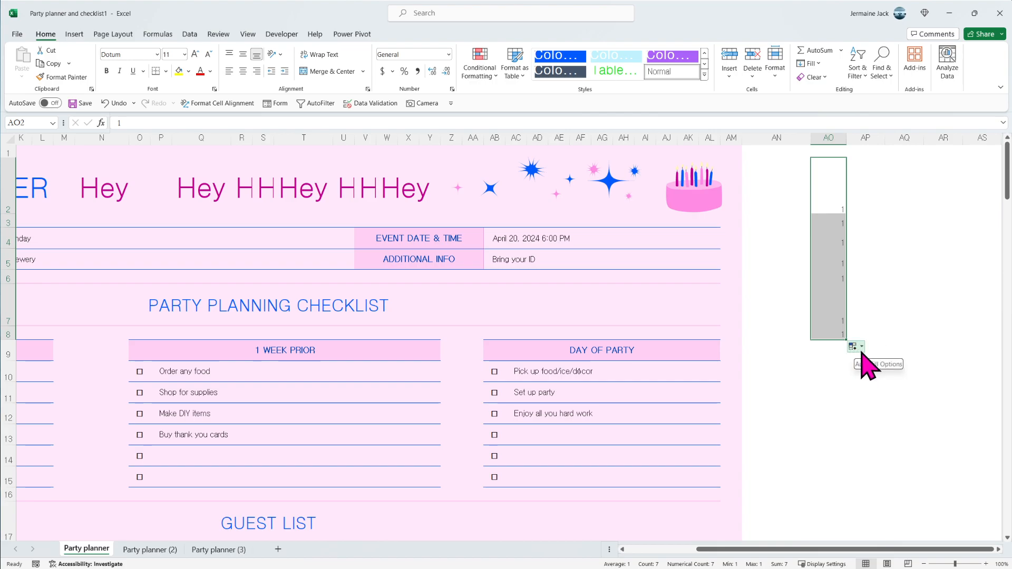
left_click(861, 348)
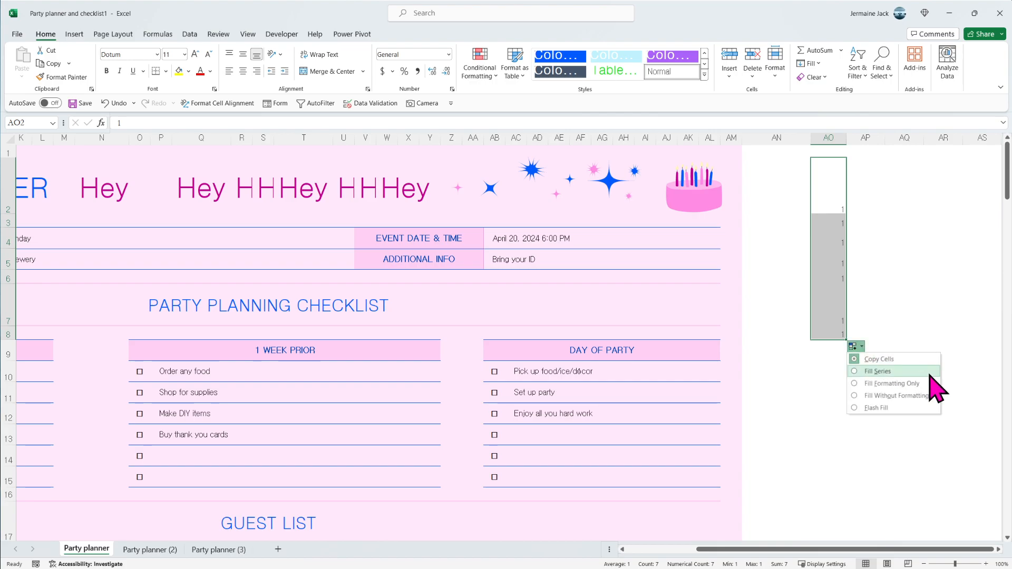
left_click(867, 372)
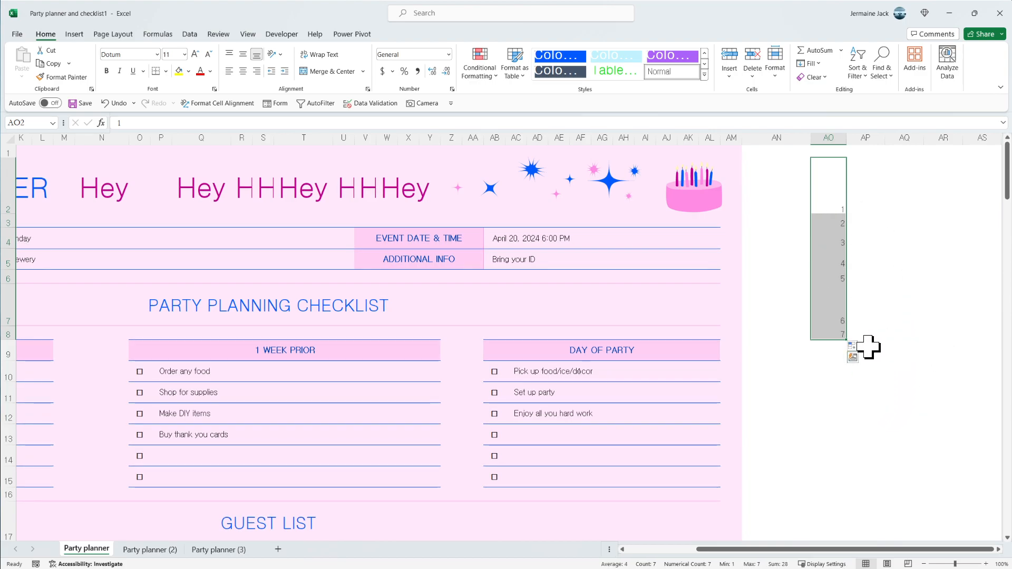
- Enter 1 in cell AP2 and 2 in cell AP3
left_click(868, 179)
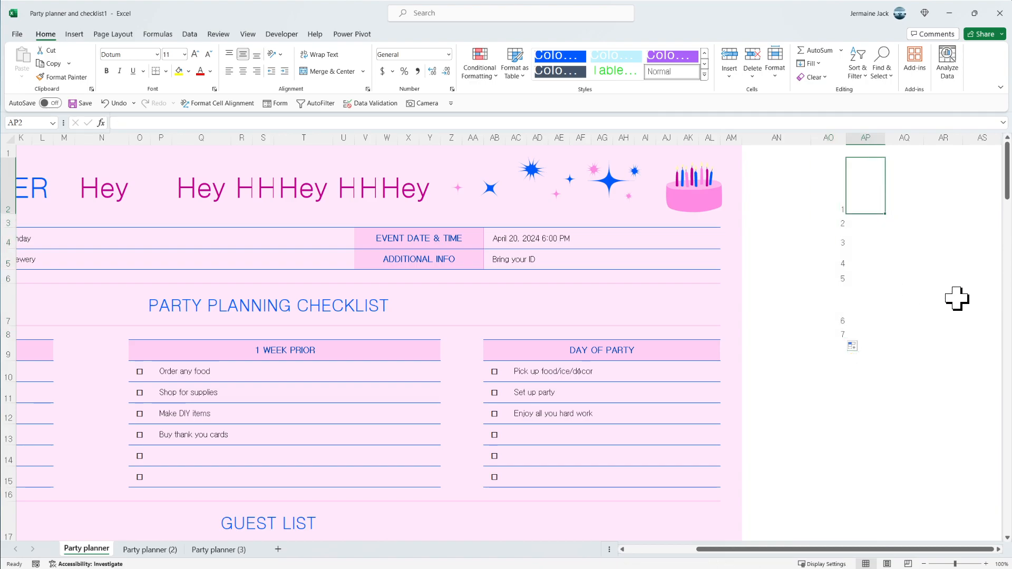
type("1")
key("Return")
type("2")
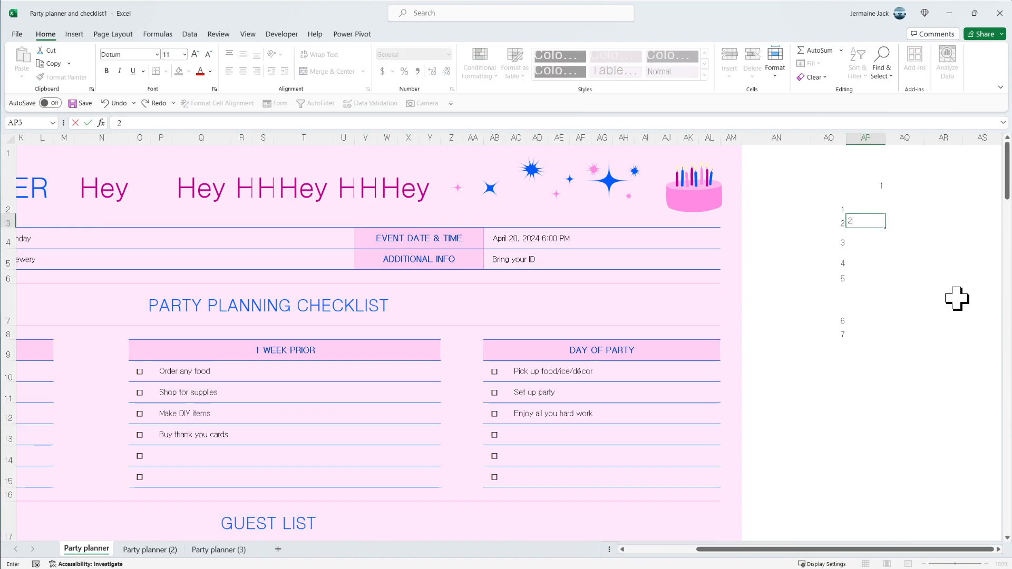
key("Return")
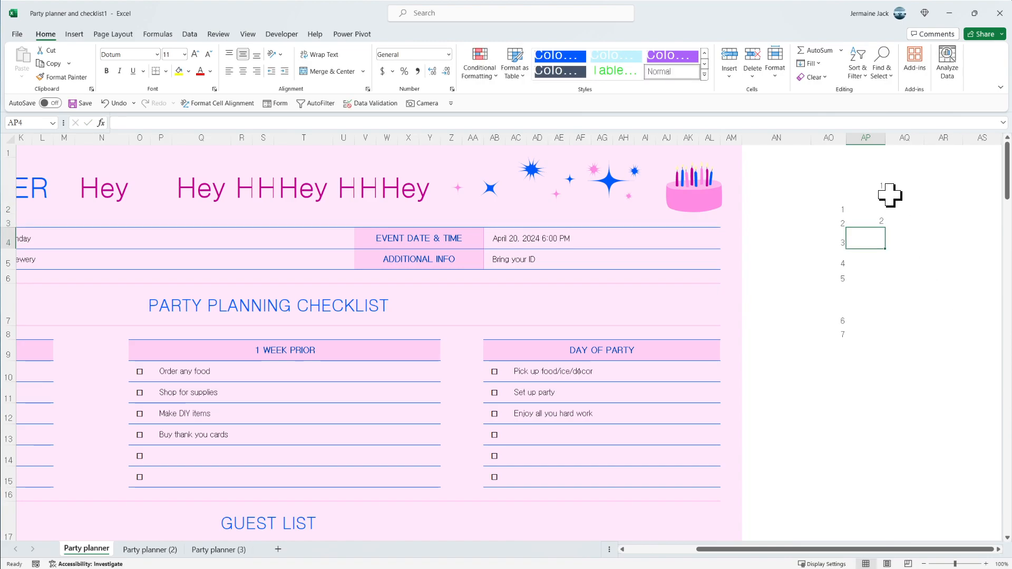
- Extend the number pattern from AP2:AP3 down to AP8
left_click(868, 178)
left_click_drag(868, 187, 867, 219)
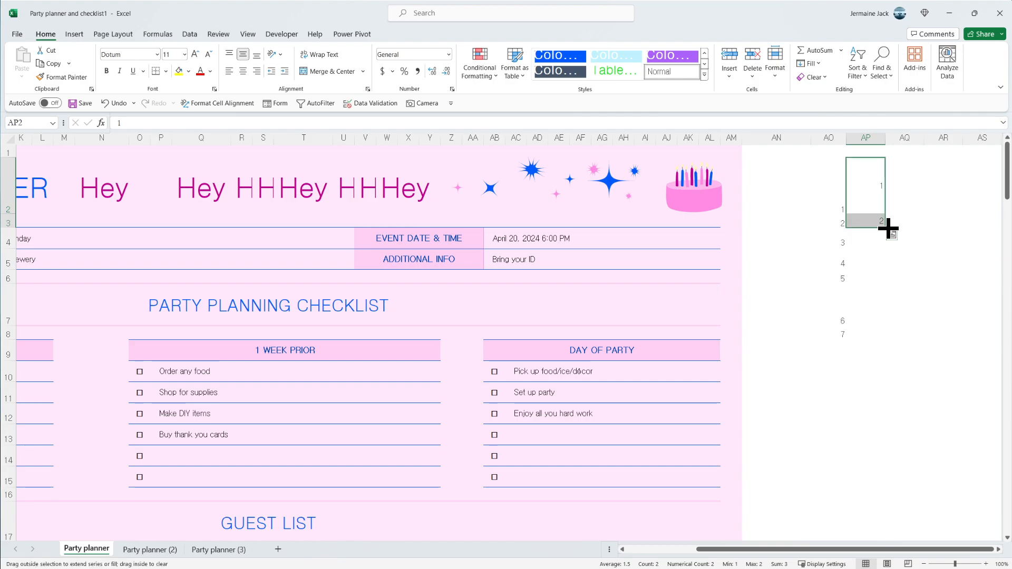
left_click_drag(888, 228, 887, 338)
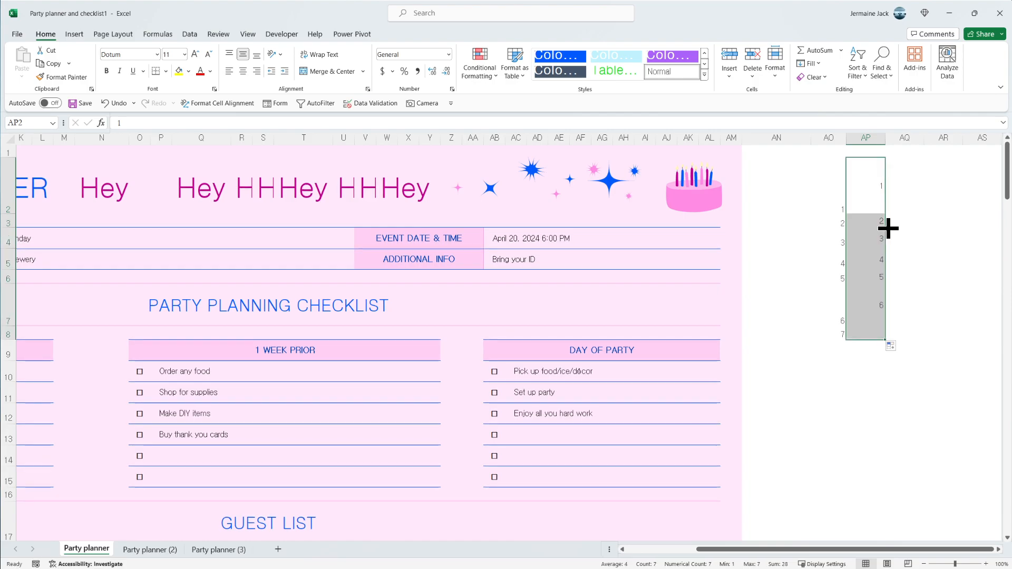
left_click(927, 331)
left_click(864, 333)
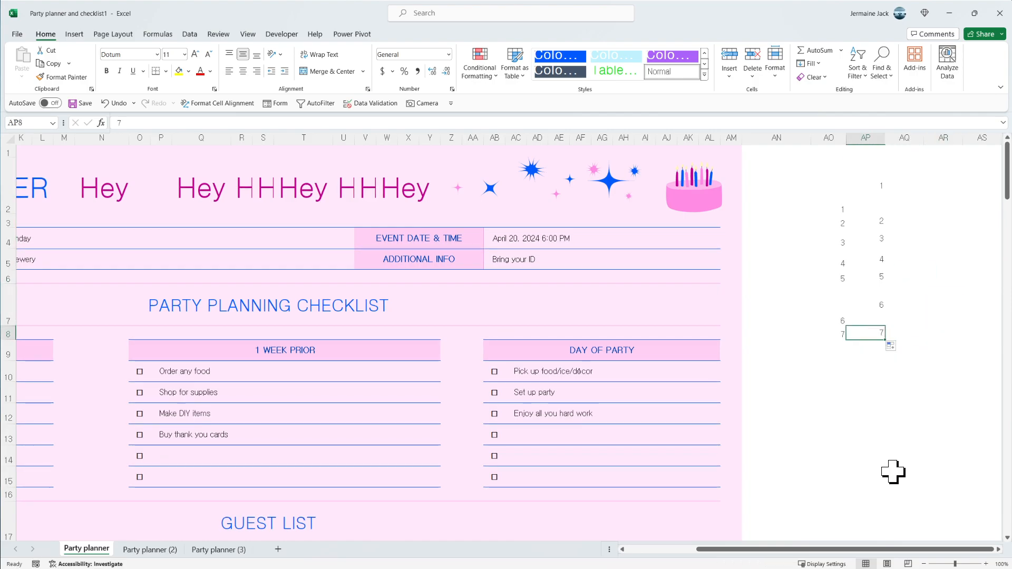
- Enter 1 in AO11 and 2 in AO12, and select both cells
left_click_drag(828, 207, 837, 327)
left_click(829, 395)
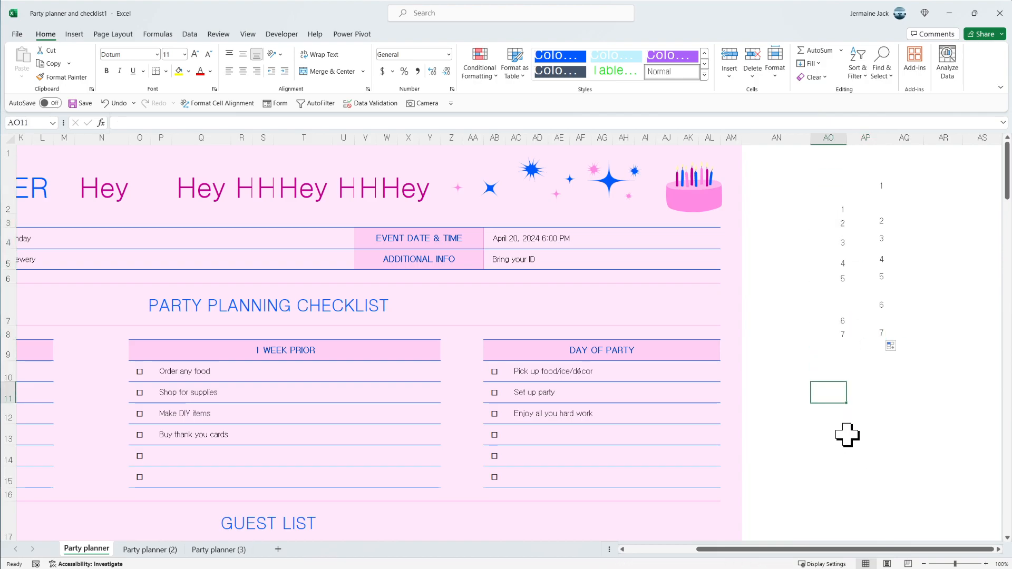
type("1")
key("Return")
type("2")
key("Return")
left_click_drag(833, 396, 836, 419)
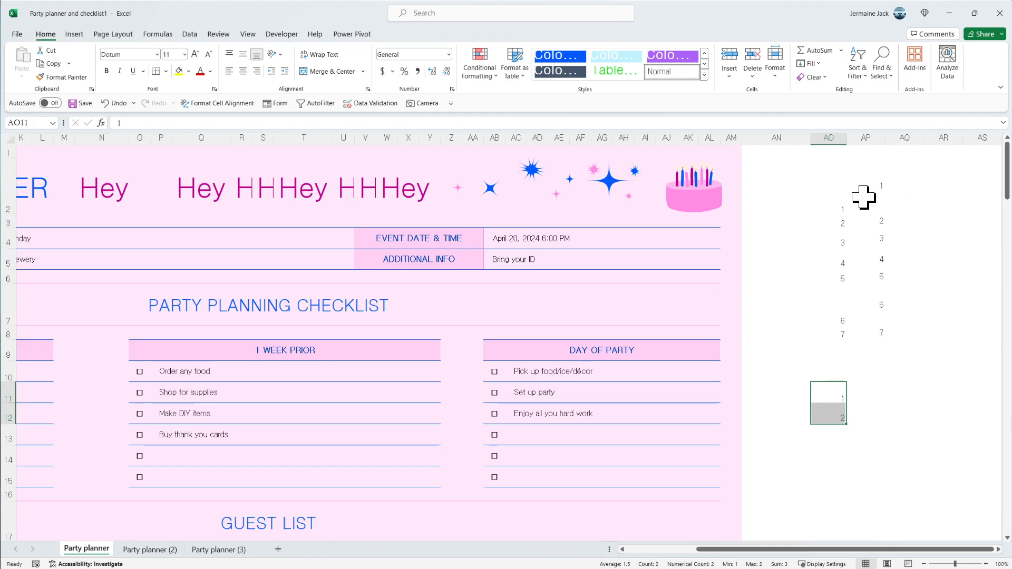
left_click_drag(840, 208, 838, 354)
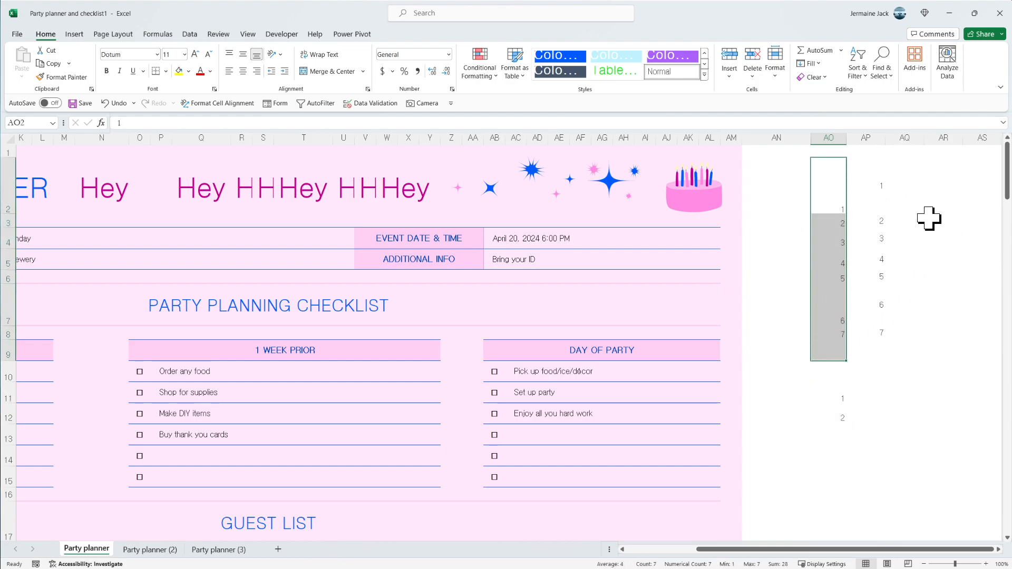
left_click(872, 180)
key("ctrl+v")
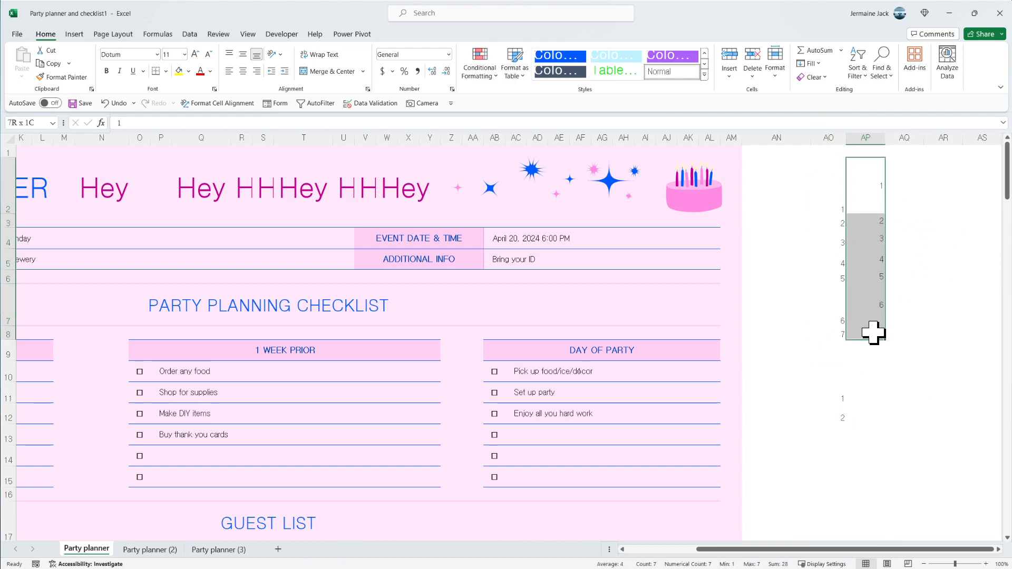
right_click(911, 414)
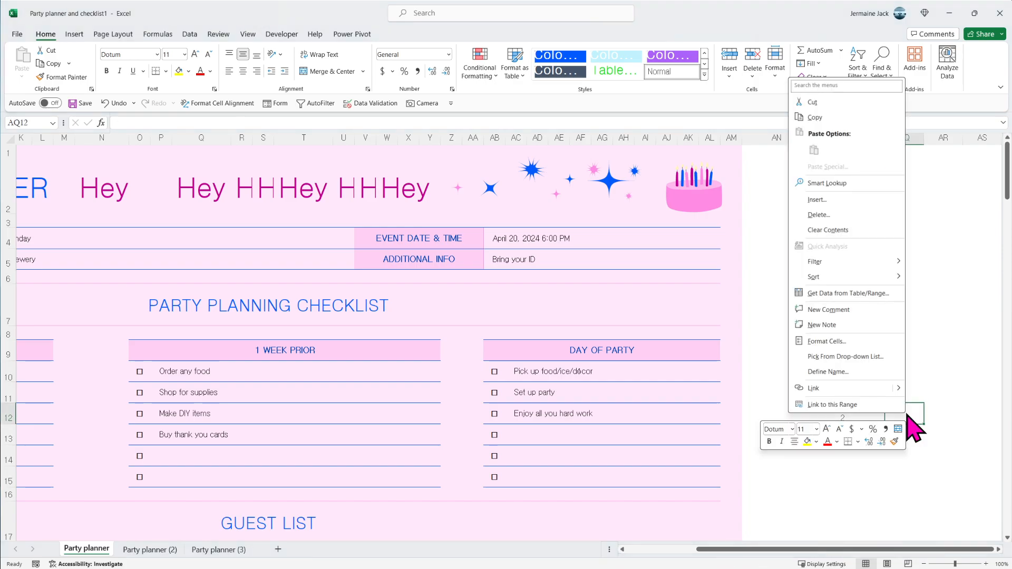
left_click(965, 345)
left_click(875, 322)
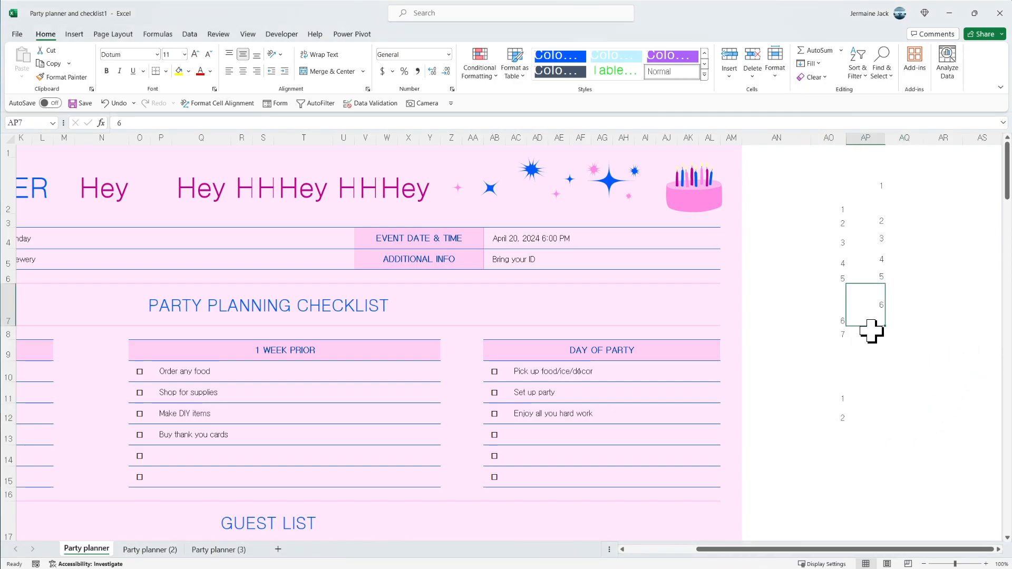
double_click(872, 332)
double_click(869, 260)
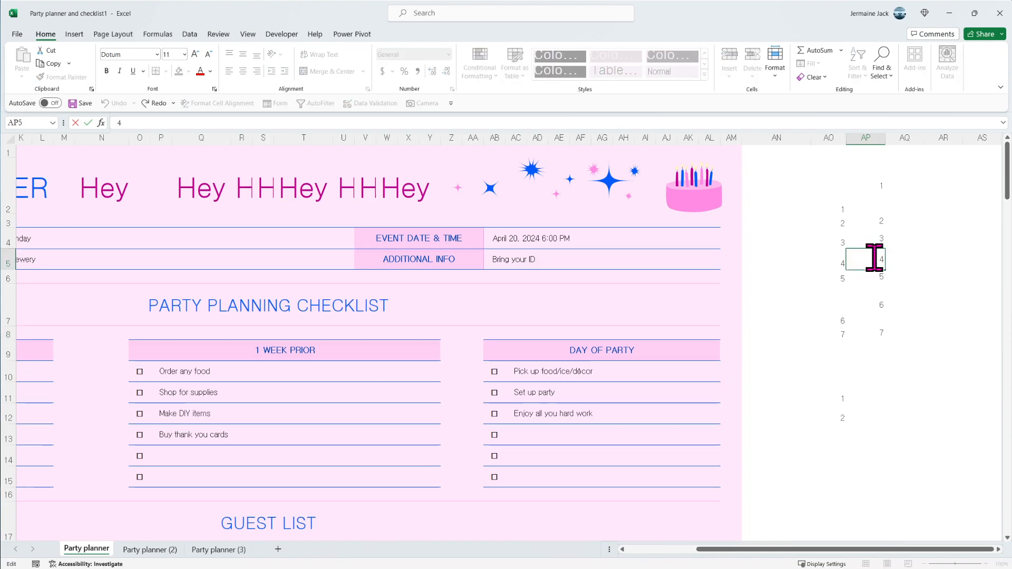
key("Escape")
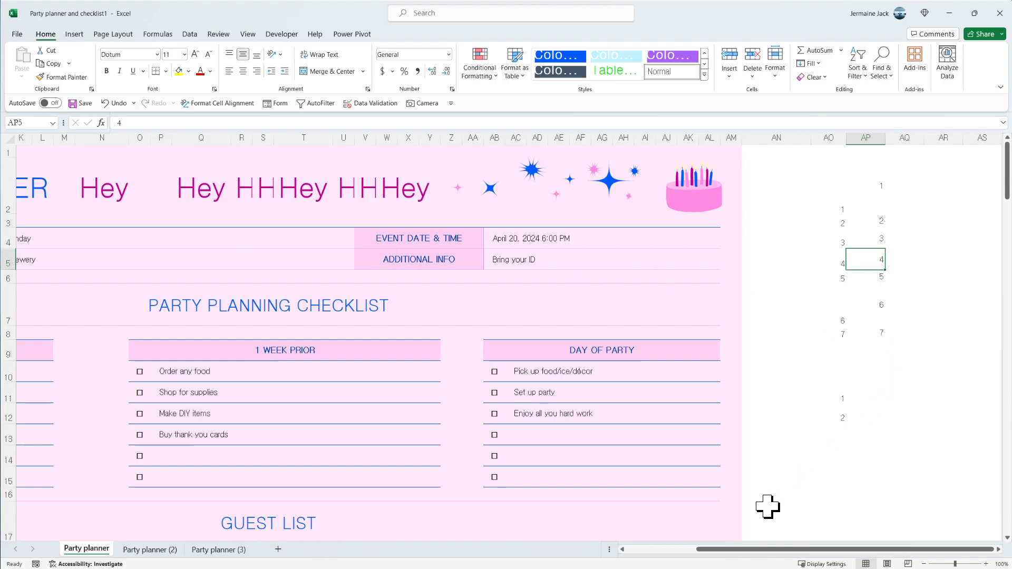
- Review the "Hey" cells in N2 and Q2 and the number entries in columns AO and AP
left_click_drag(757, 551, 634, 537)
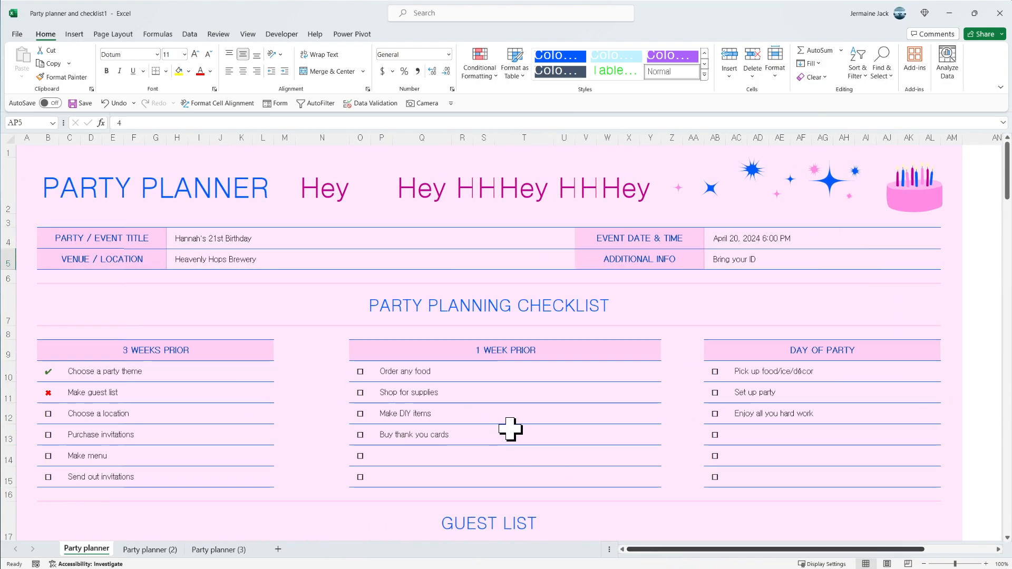
left_click(318, 190)
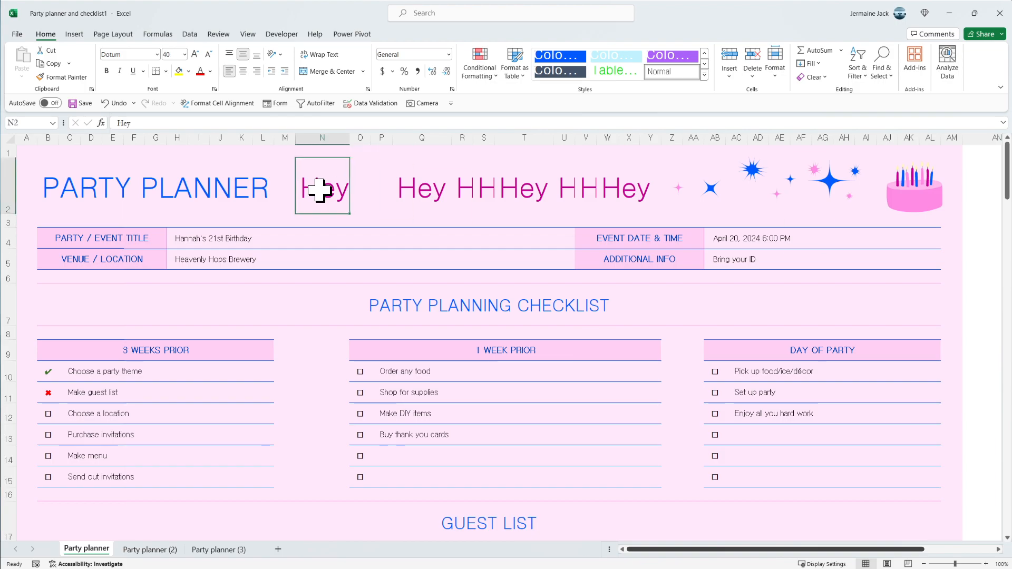
double_click(319, 191)
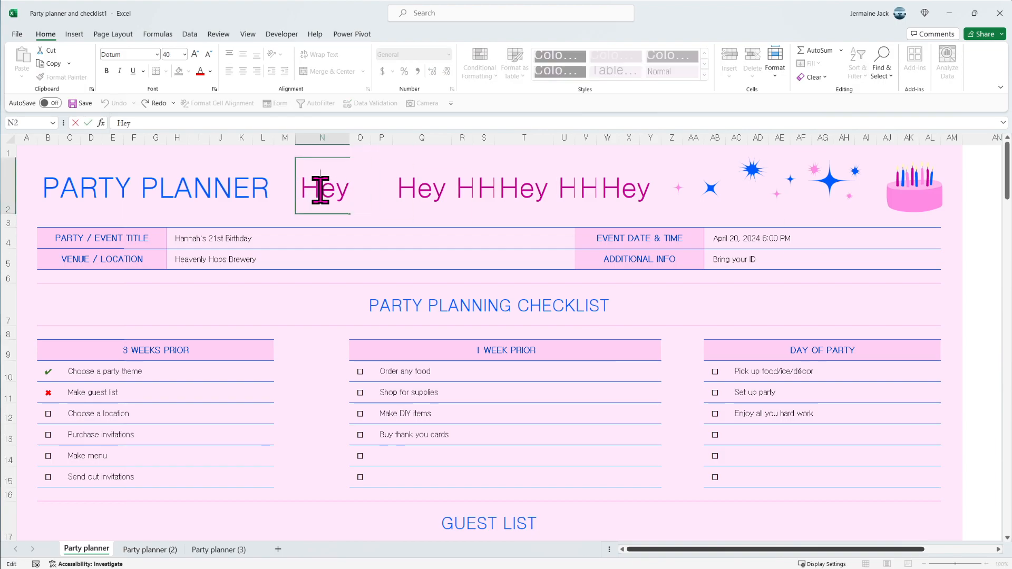
key("Escape")
left_click(440, 199)
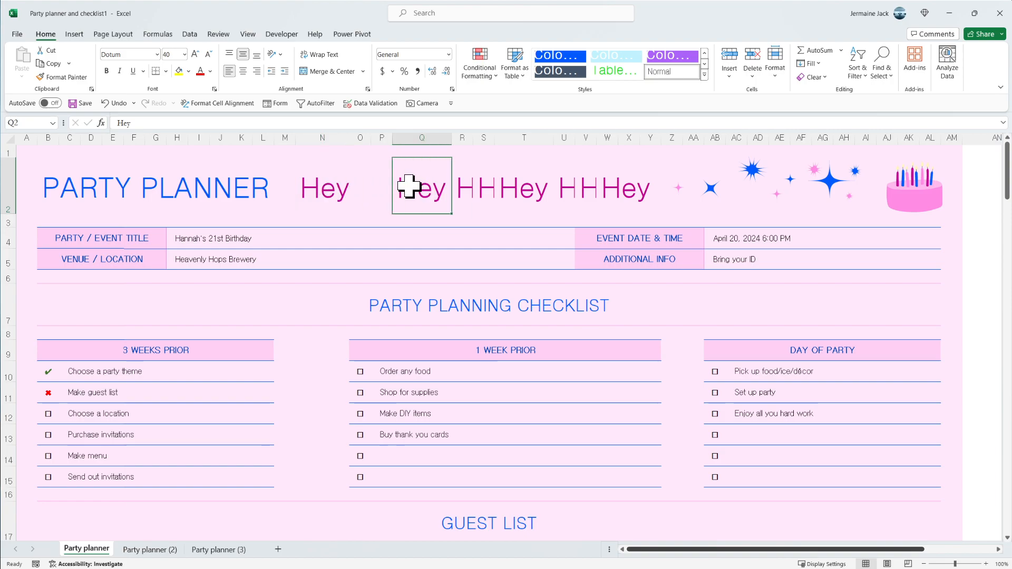
left_click_drag(454, 188, 445, 196)
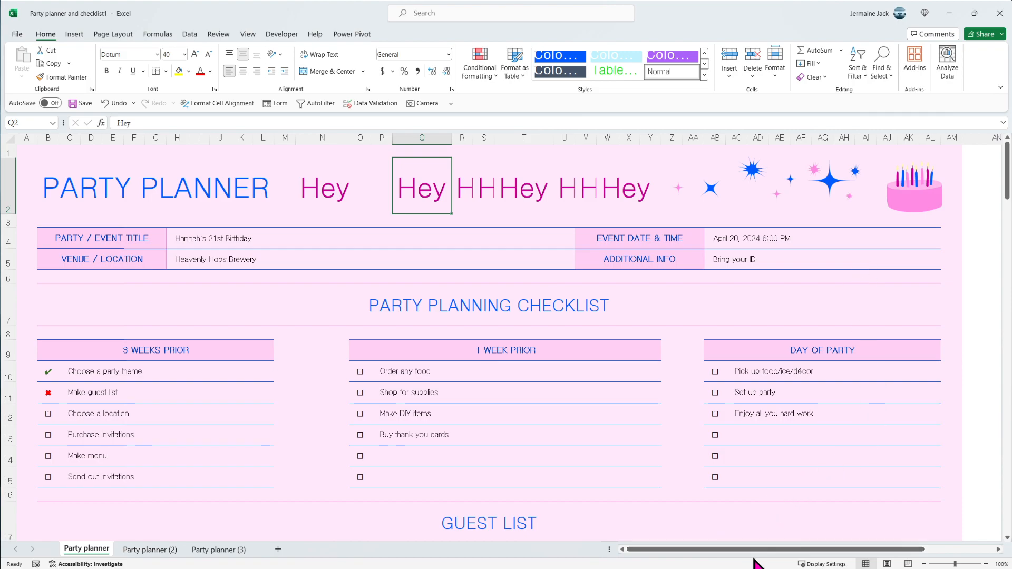
left_click_drag(757, 550, 854, 559)
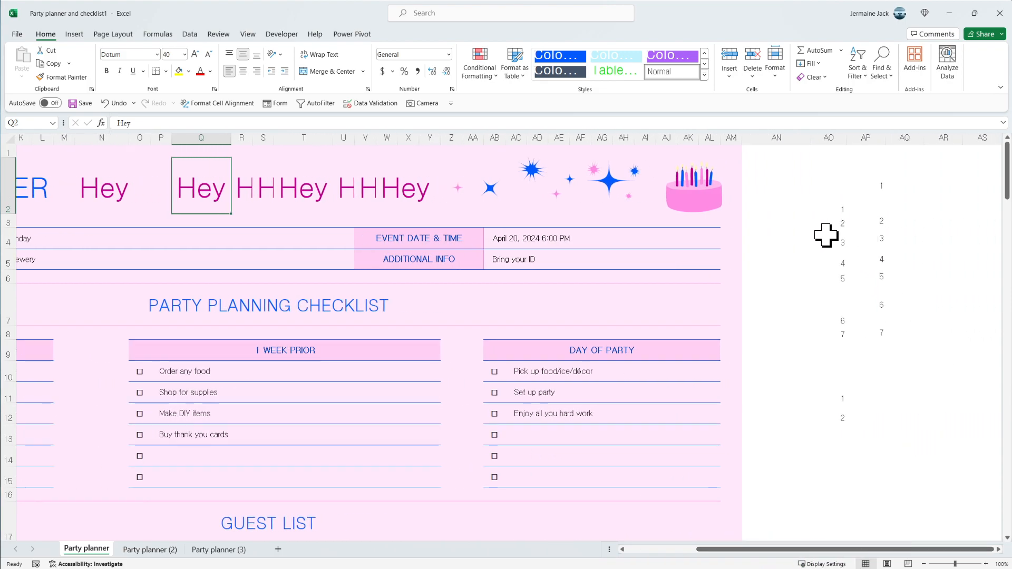
left_click_drag(837, 213, 881, 329)
left_click_drag(837, 391, 835, 409)
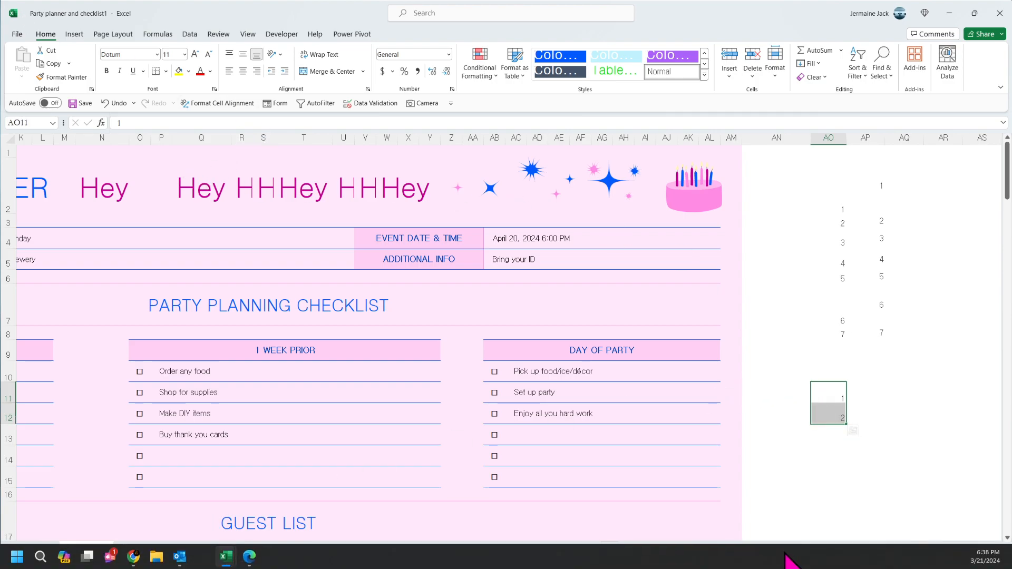
left_click_drag(768, 549, 700, 549)
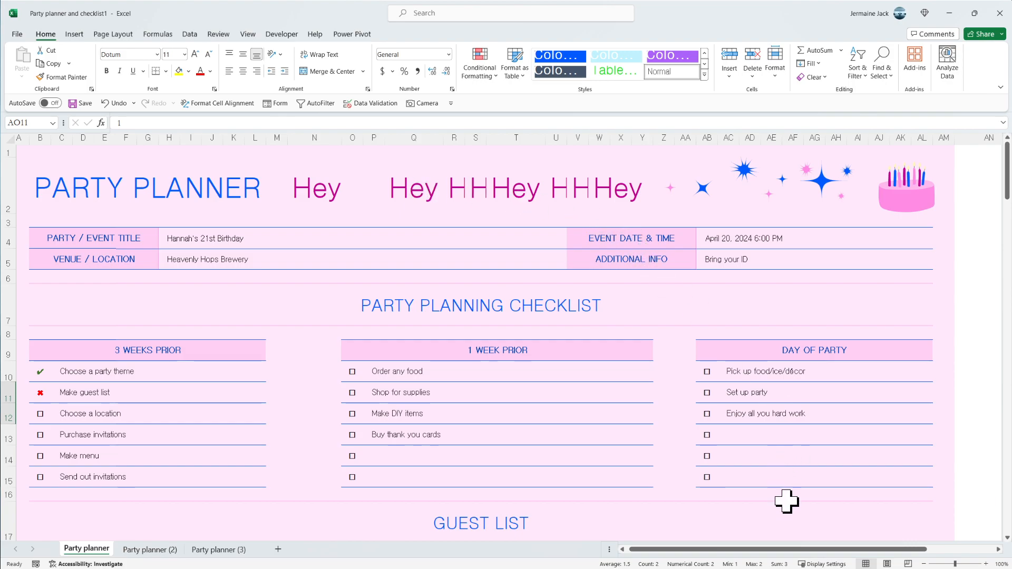
mouse_move(824, 551)
left_mouse_down()
mouse_move(894, 554)
mouse_move(821, 539)
left_mouse_up()
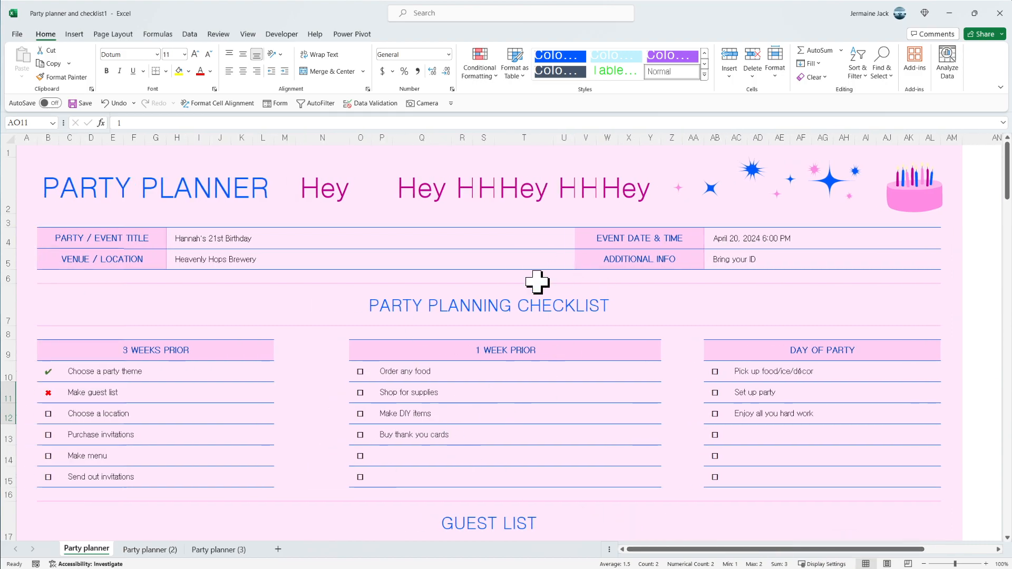